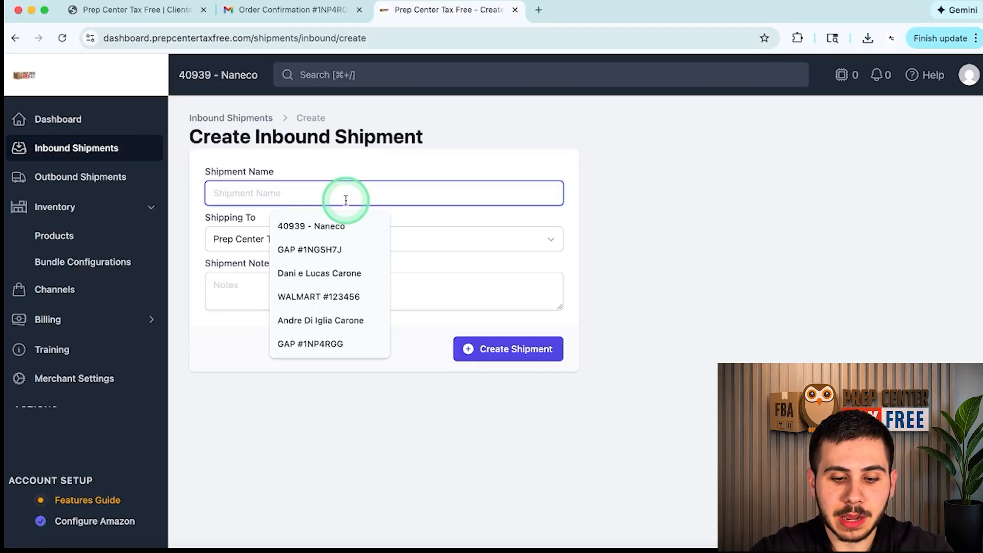
Step: Switch to the Gap Factory order confirmation email in Gmail
click(295, 10)
scroll(625, 244, up, 2)
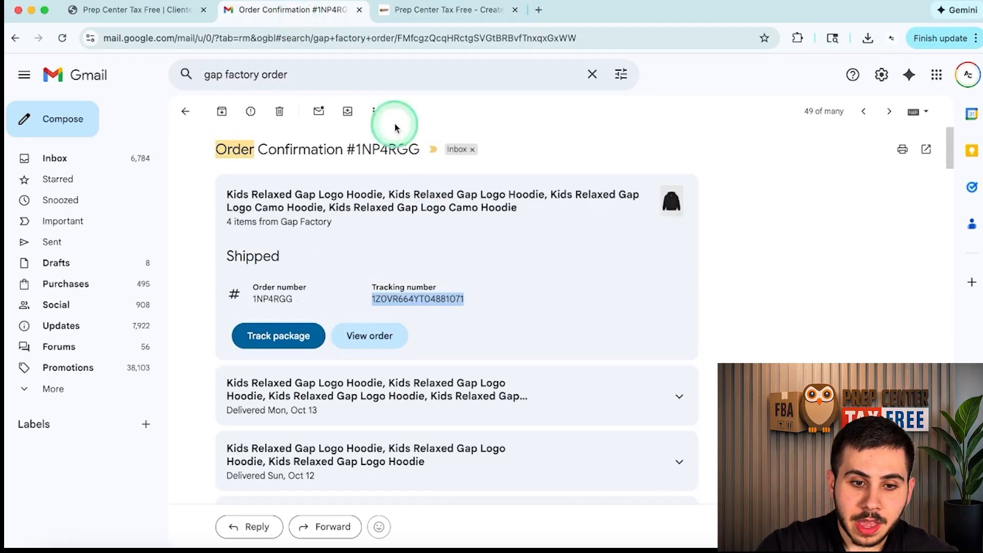
scroll(438, 274, down, 2)
scroll(436, 269, down, 5)
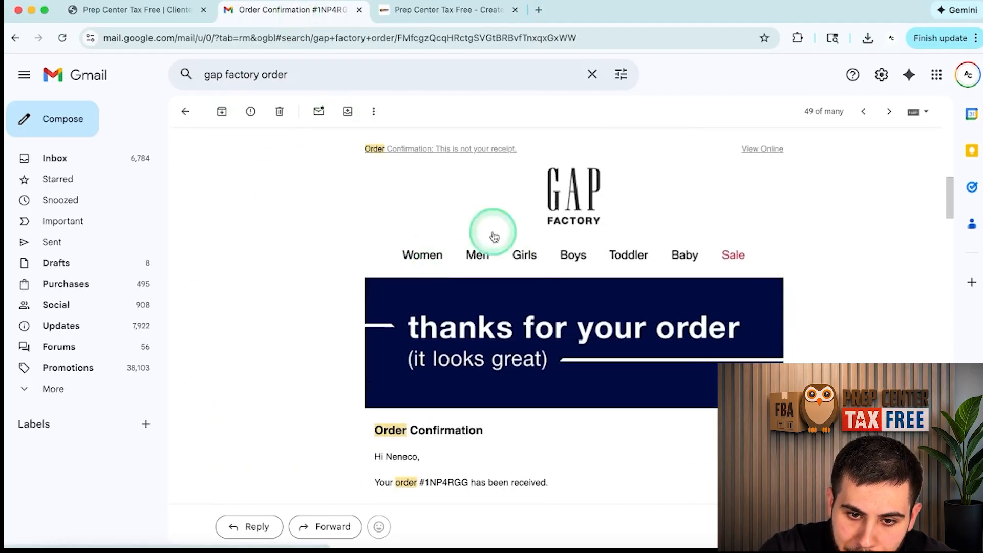
scroll(594, 231, up, 5)
scroll(596, 233, up, 2)
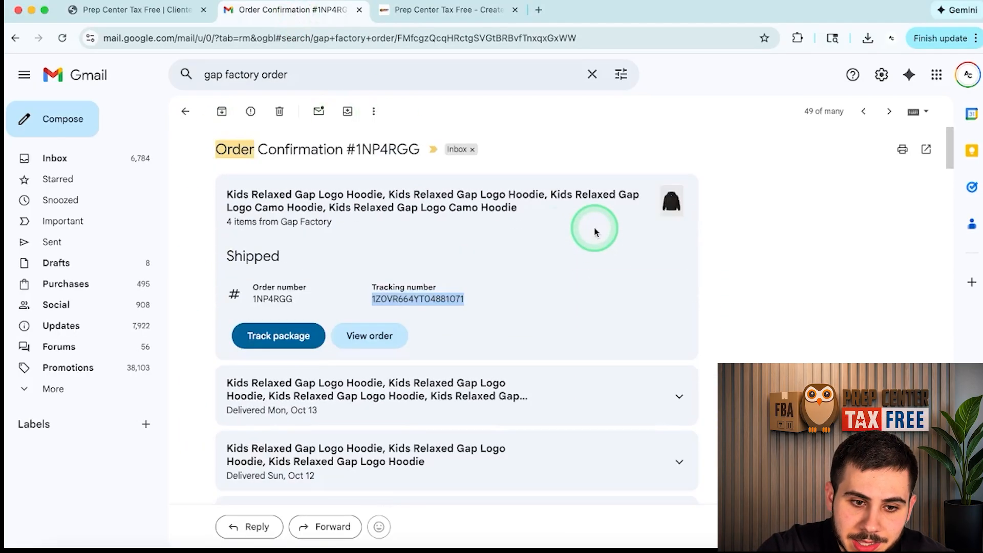
double_click(272, 300)
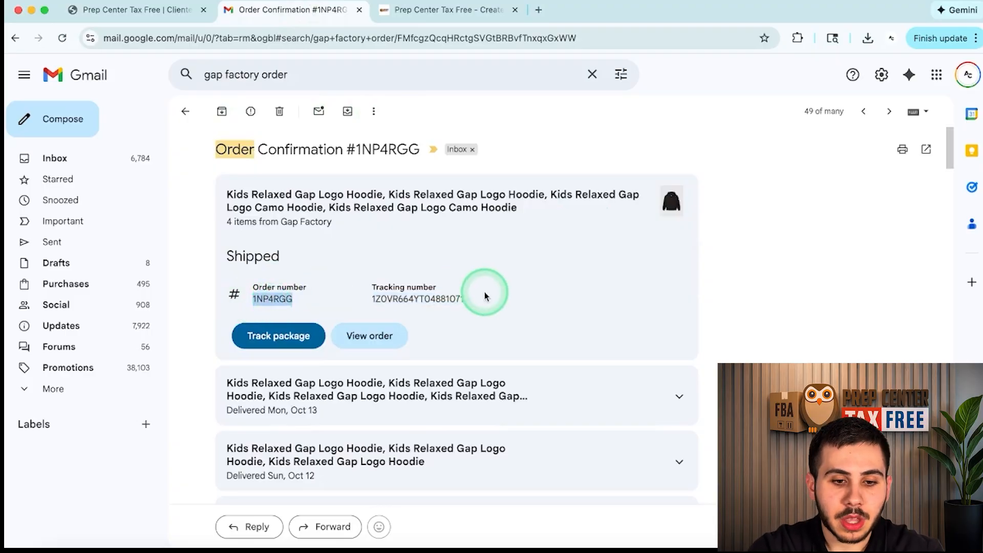
key(super+c)
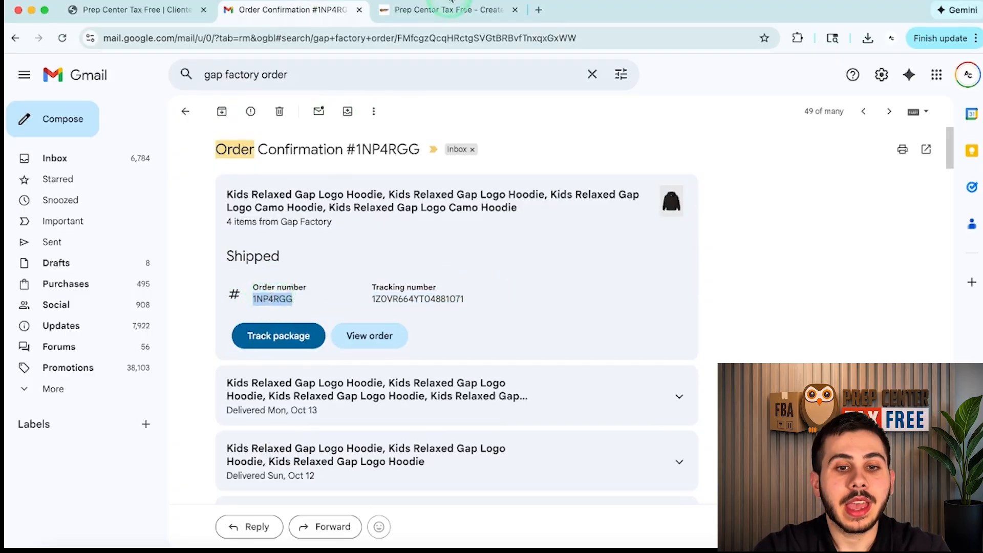
click(448, 10)
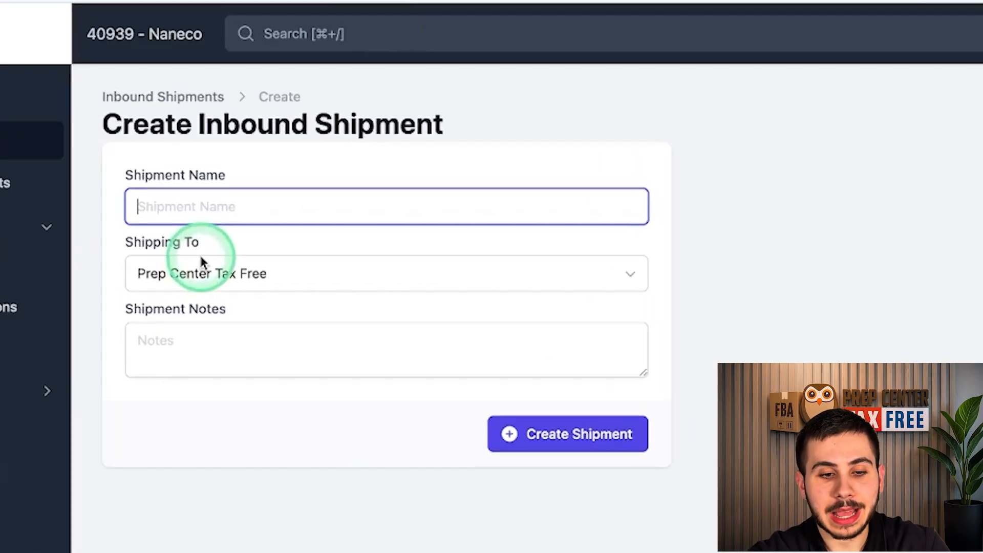
text(GAO)
key(BackSpace)
text(P)
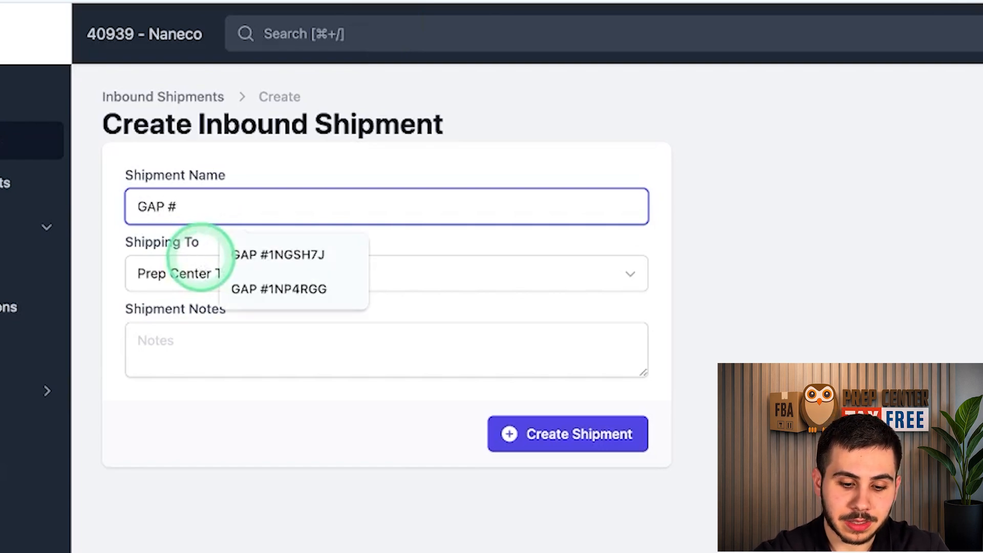
text( #)
key(super+v)
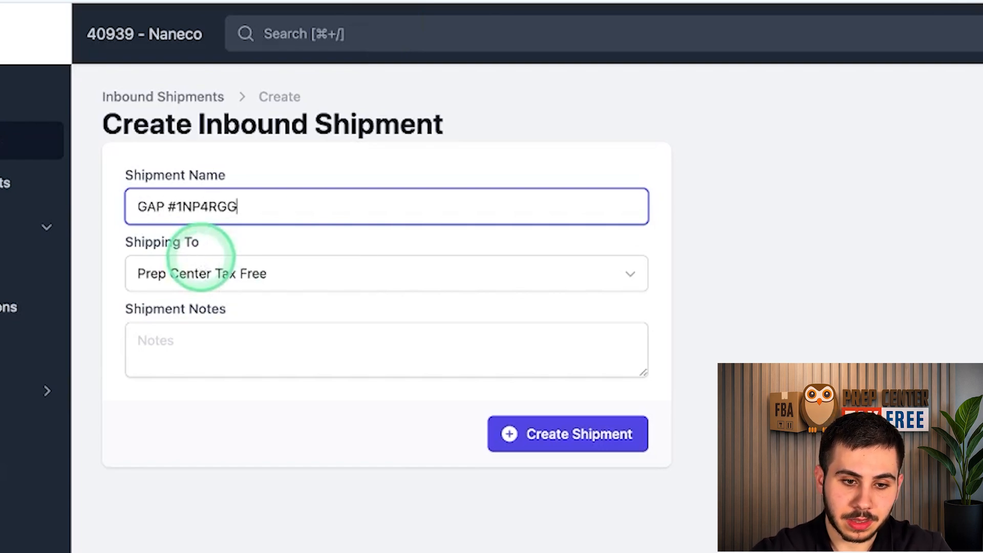
click(590, 443)
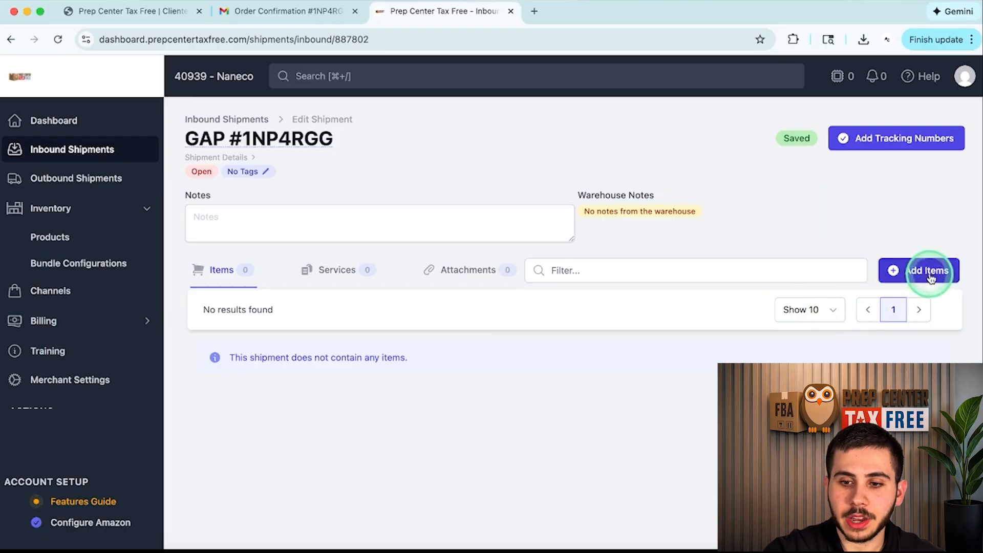
click(297, 11)
scroll(423, 363, down, 10)
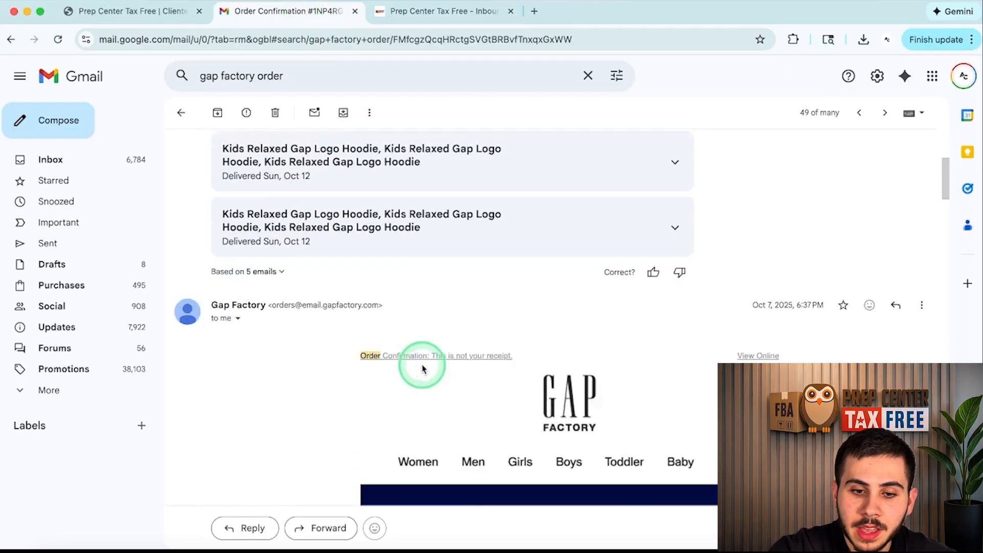
scroll(422, 364, down, 6)
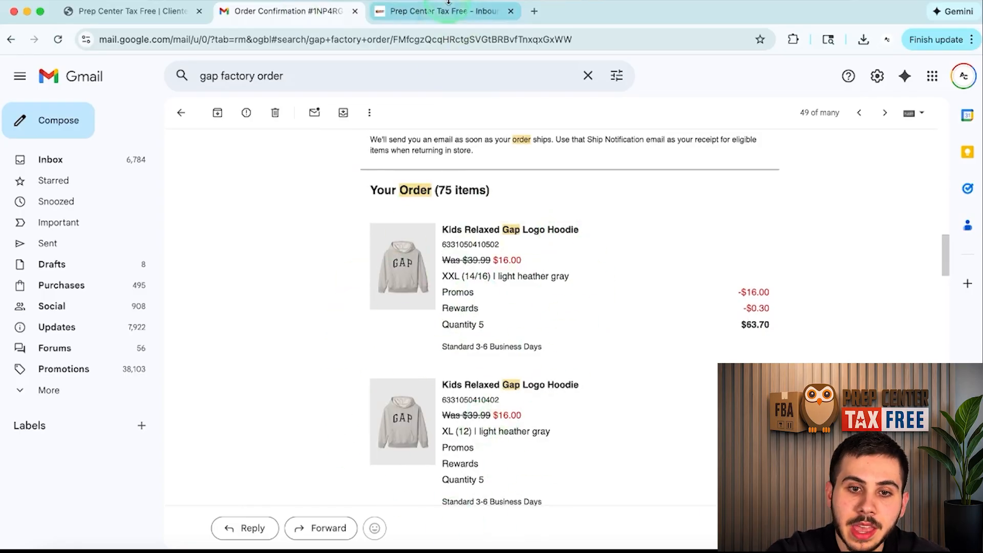
click(438, 13)
Step: Search XXL and select the GAP boys Light Heather Grey XXL hoodie with quantity 5
click(930, 271)
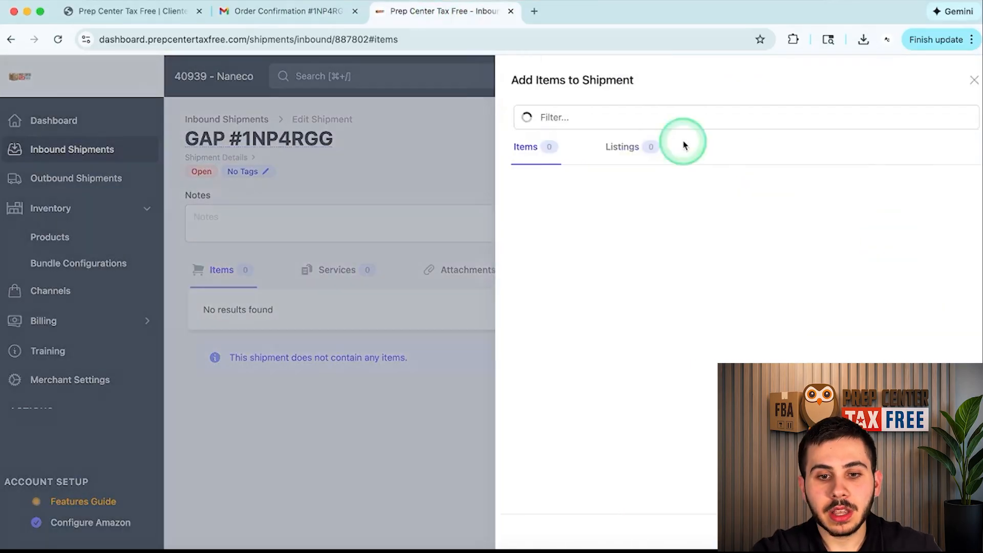
click(610, 117)
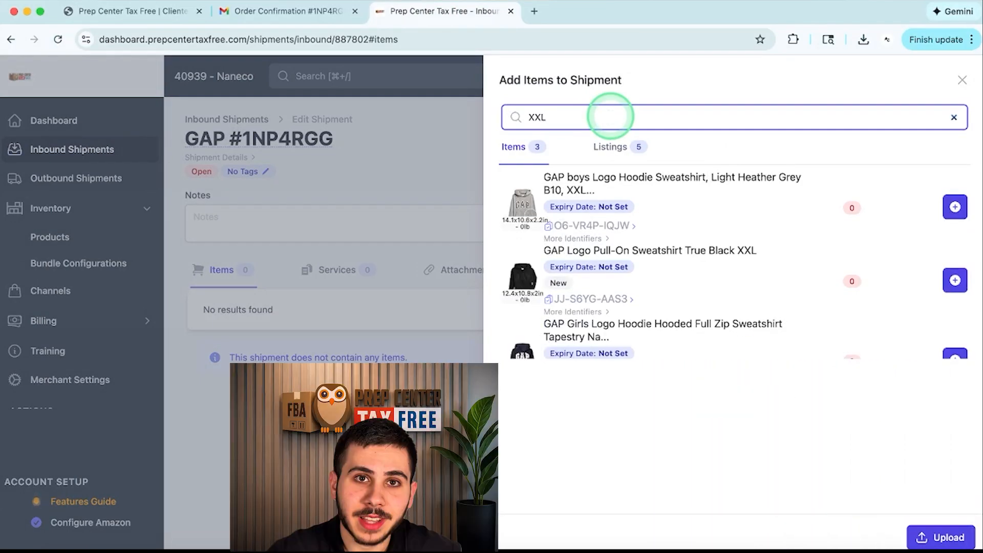
click(955, 206)
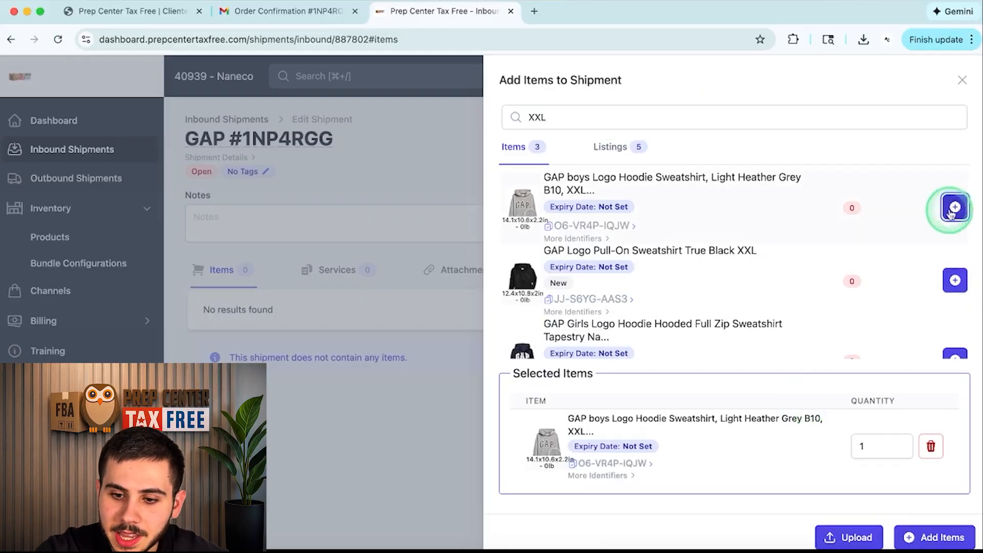
click(874, 443)
scroll(736, 292, down, 1)
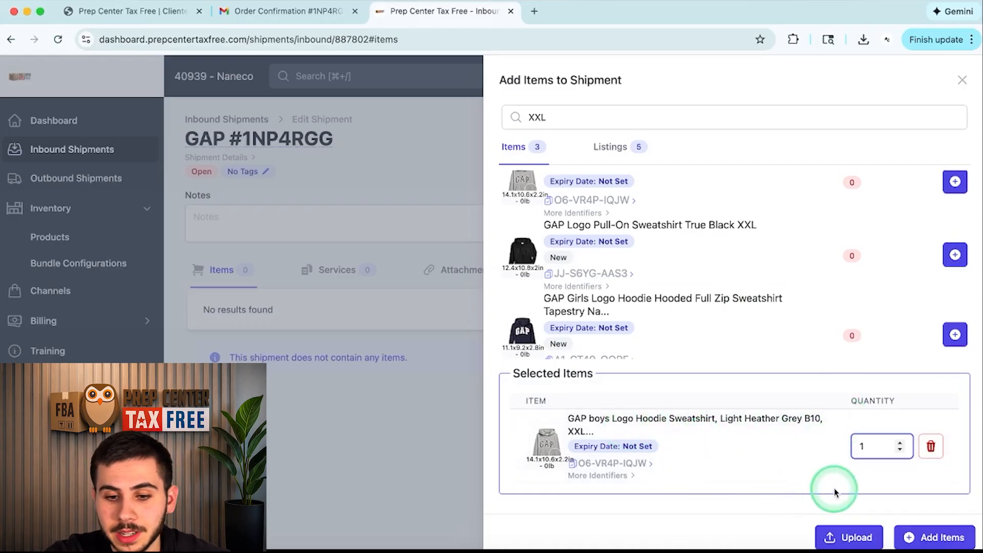
drag(874, 450, 844, 453)
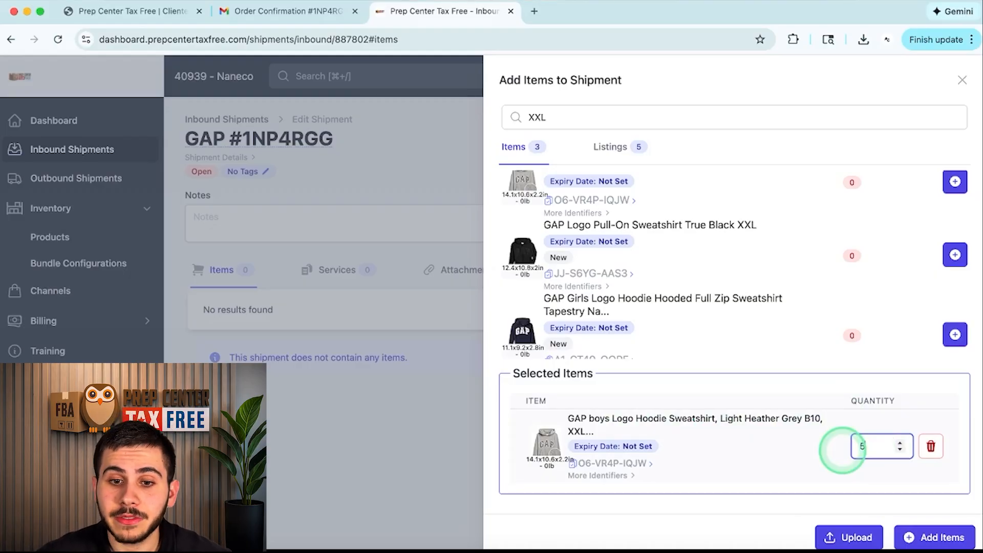
click(535, 120)
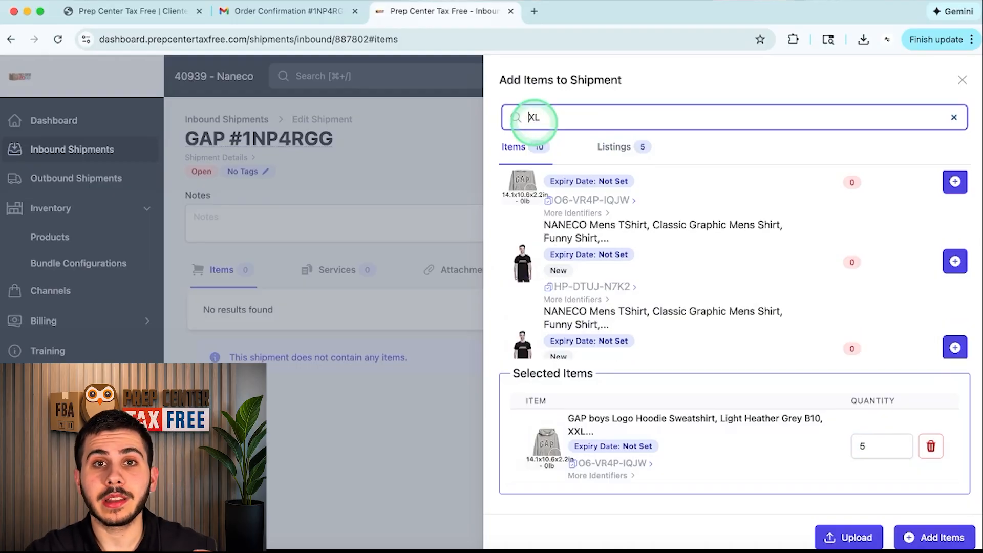
Step: Search ASIN B09V88CPLT and select the GAP boys Lt Heather Grey zip hoodie
scroll(670, 274, up, 1)
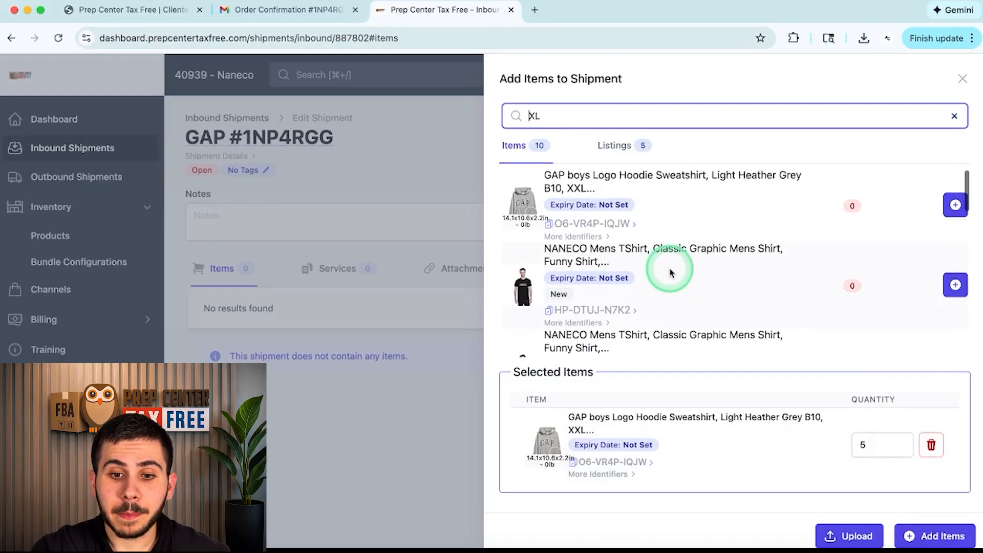
scroll(671, 273, down, 5)
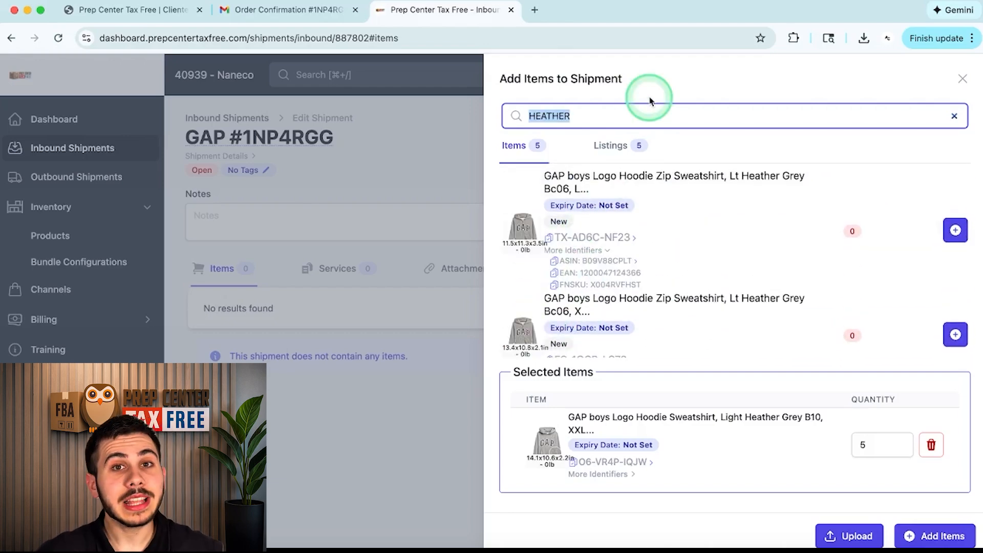
text(B09V88CPLT)
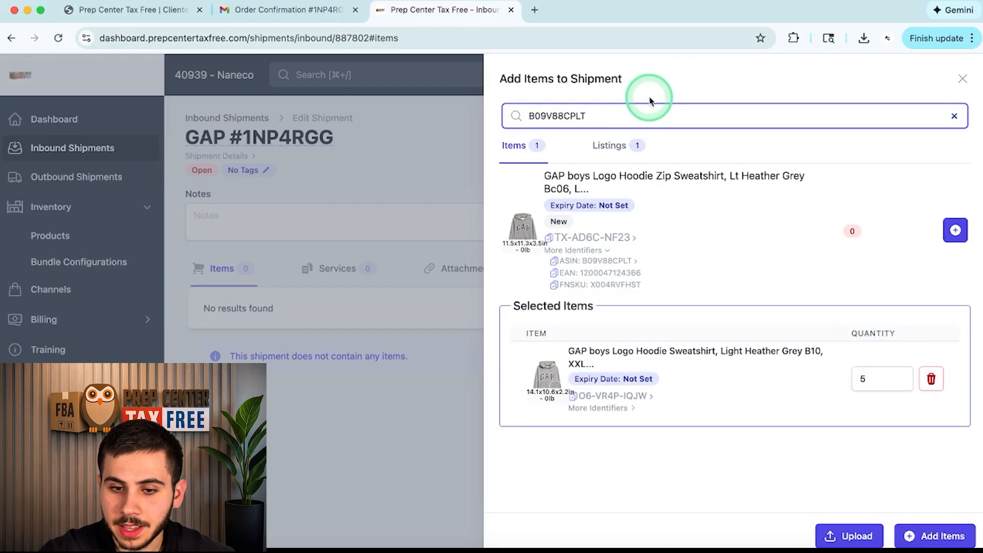
click(956, 230)
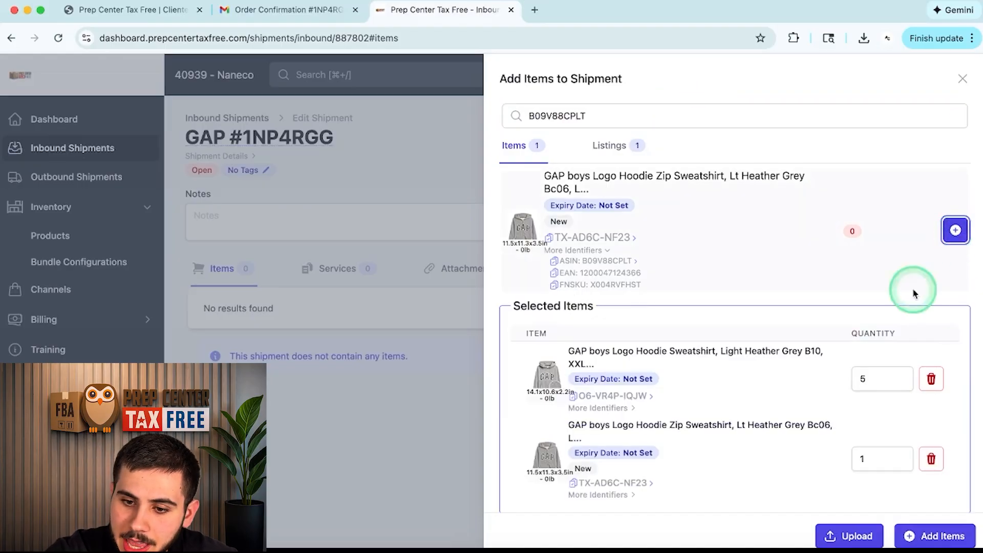
Step: Create an item from the Medium Light Heather Grey hoodie listing
scroll(856, 395, down, 1)
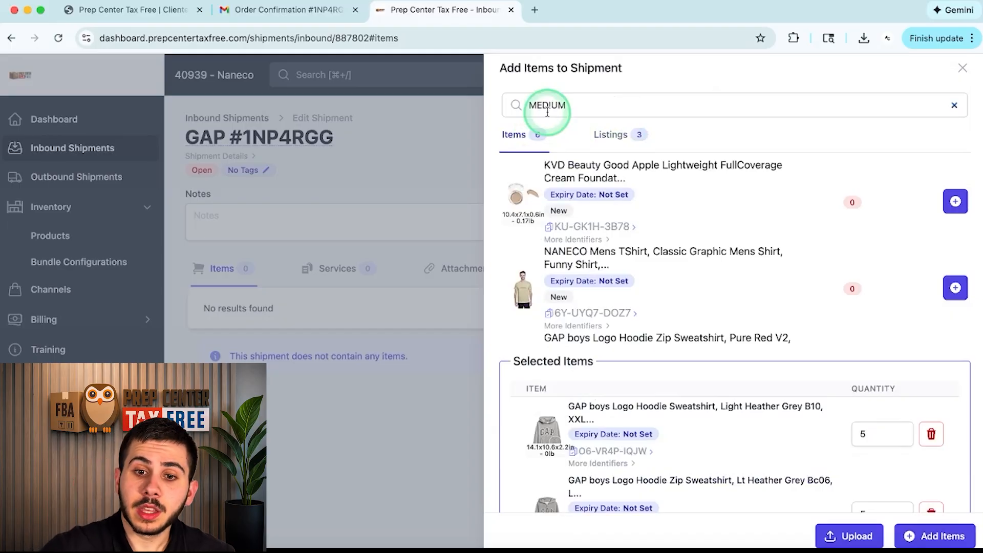
scroll(575, 241, down, 3)
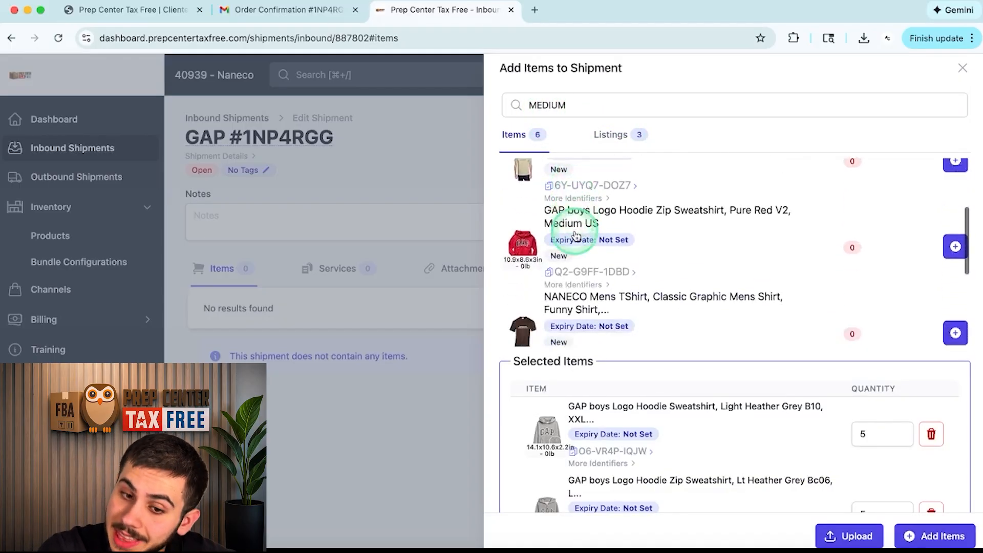
scroll(576, 236, down, 2)
scroll(576, 235, up, 3)
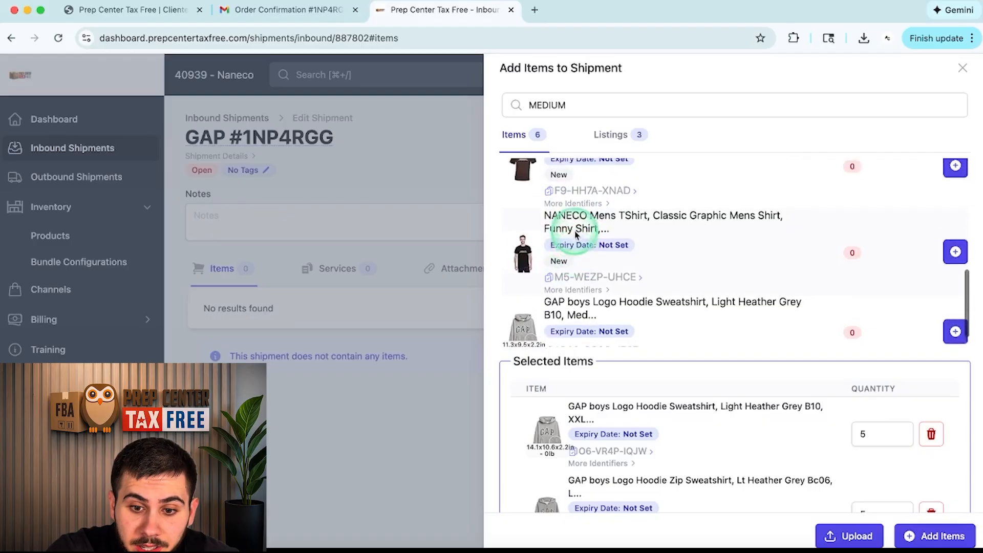
scroll(576, 235, up, 1)
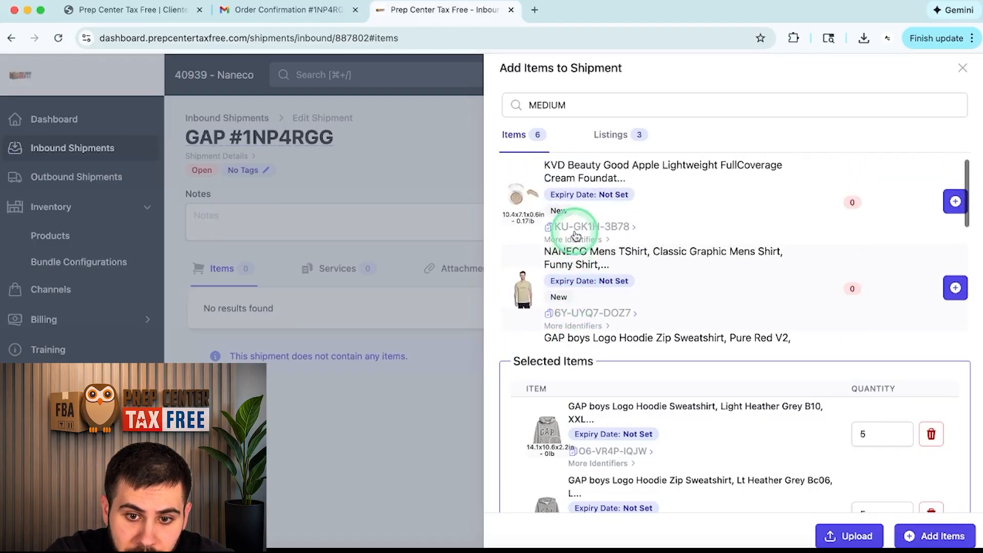
click(611, 135)
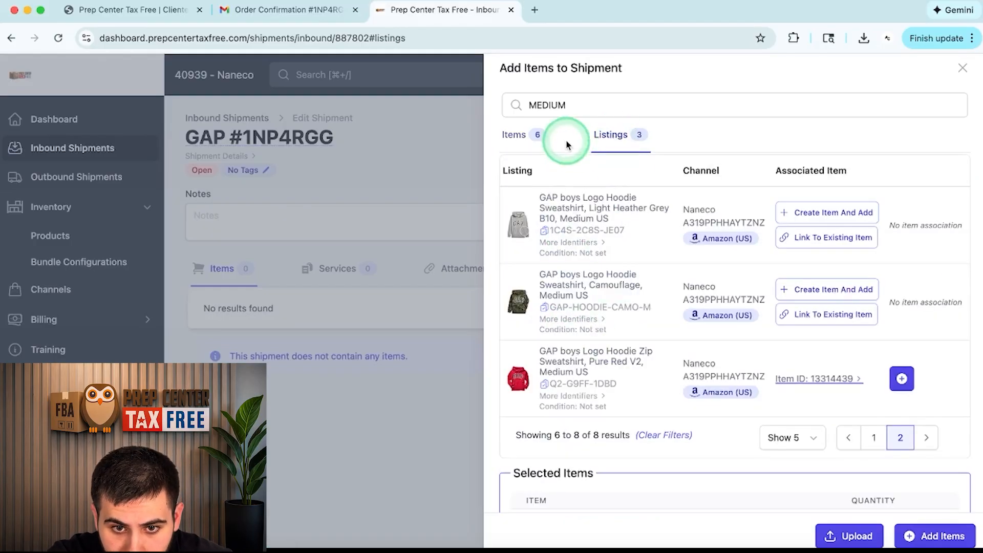
click(837, 213)
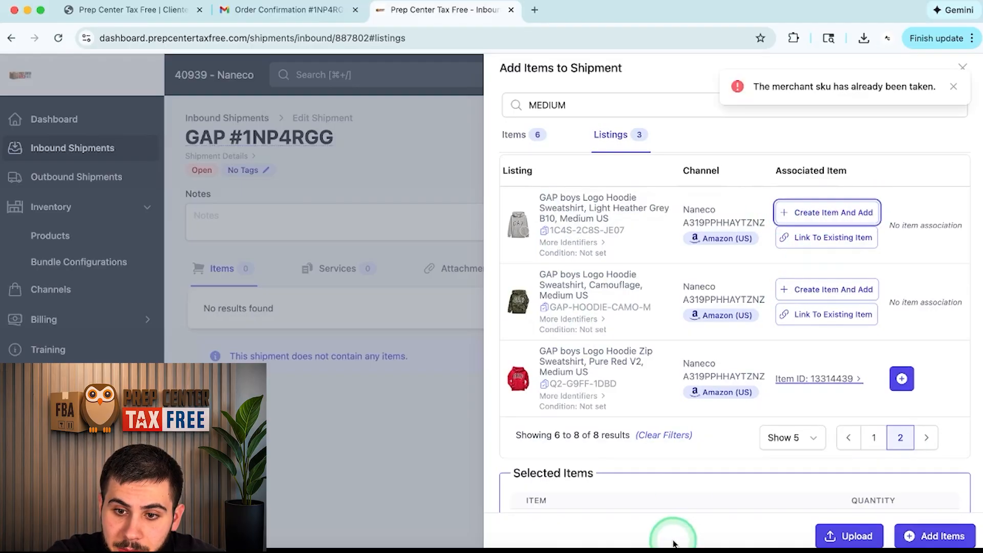
Step: Set the third item's quantity to 5 and add all three items to the shipment
scroll(702, 413, down, 5)
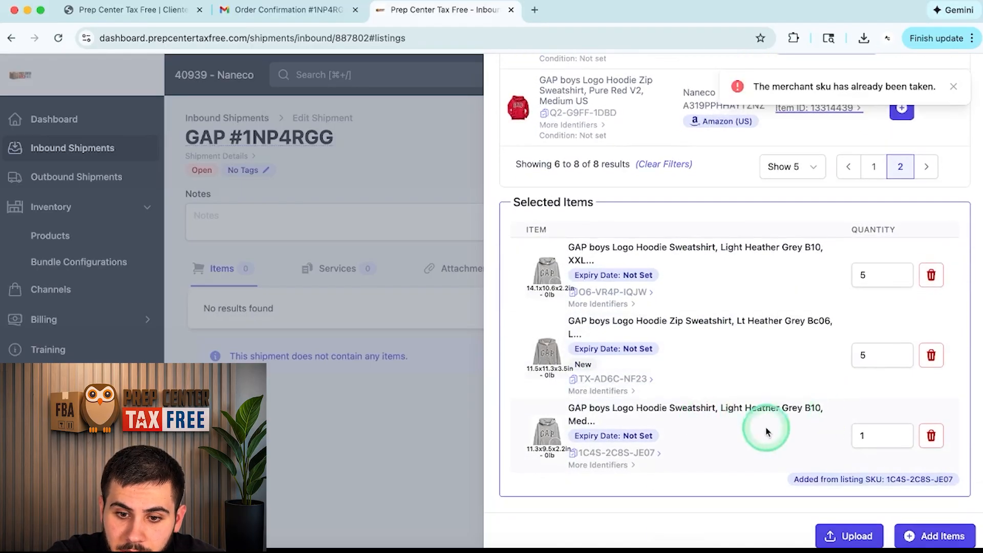
click(860, 435)
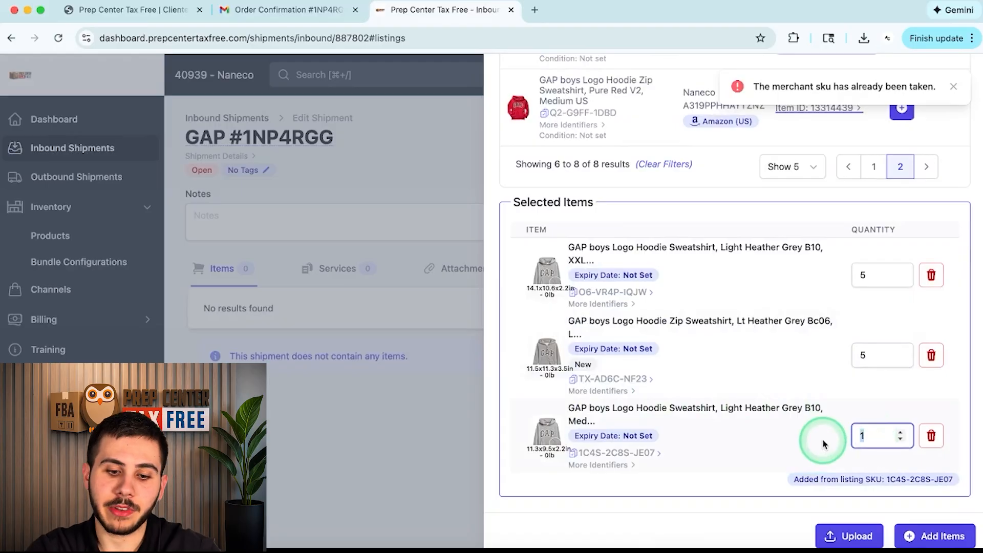
text(5)
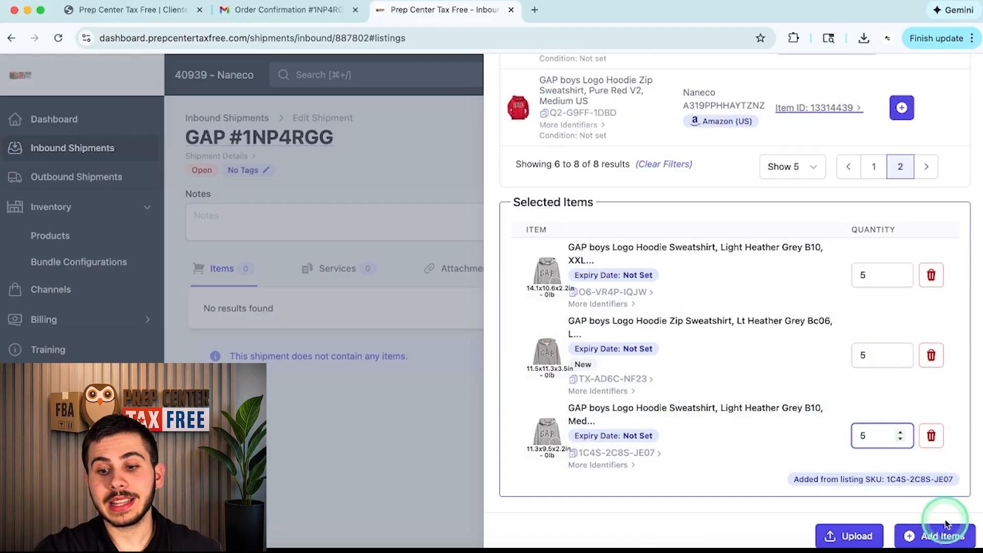
click(930, 535)
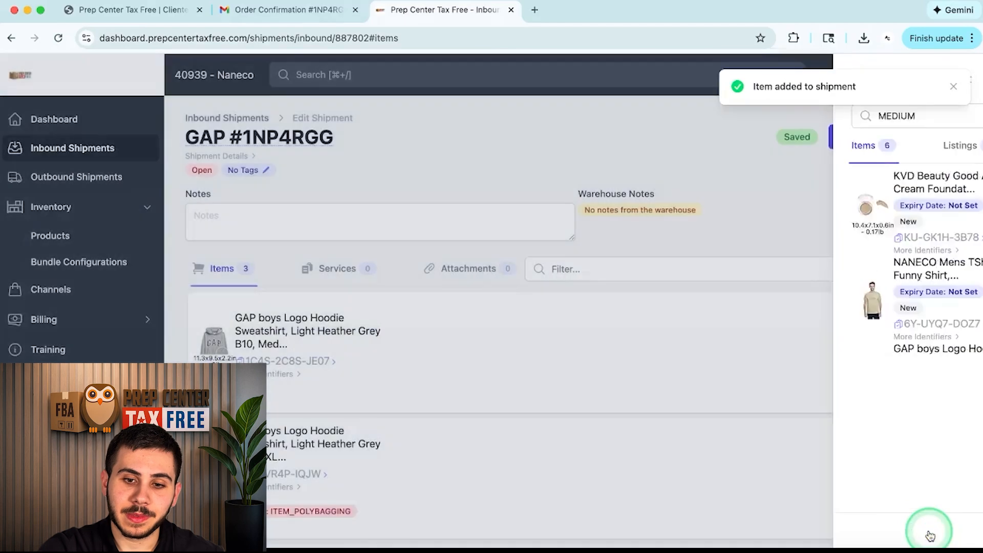
click(667, 331)
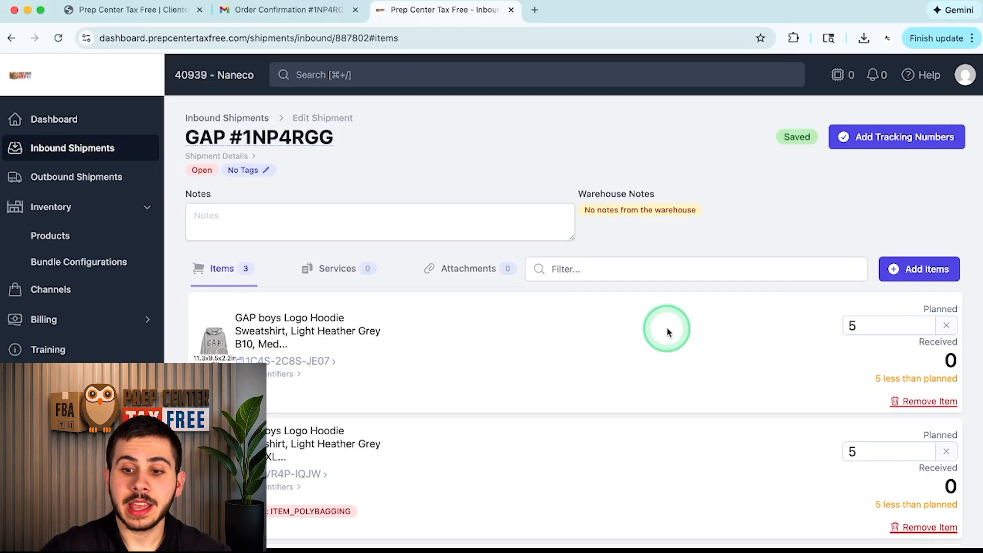
click(929, 268)
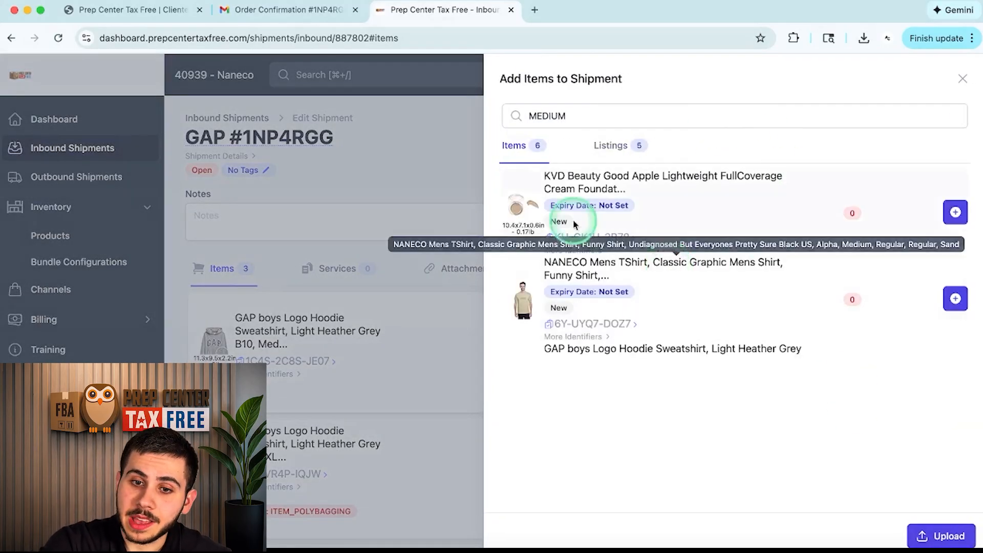
Step: Switch to spreadsheet upload and download the example inbound-shipment spreadsheet
click(945, 538)
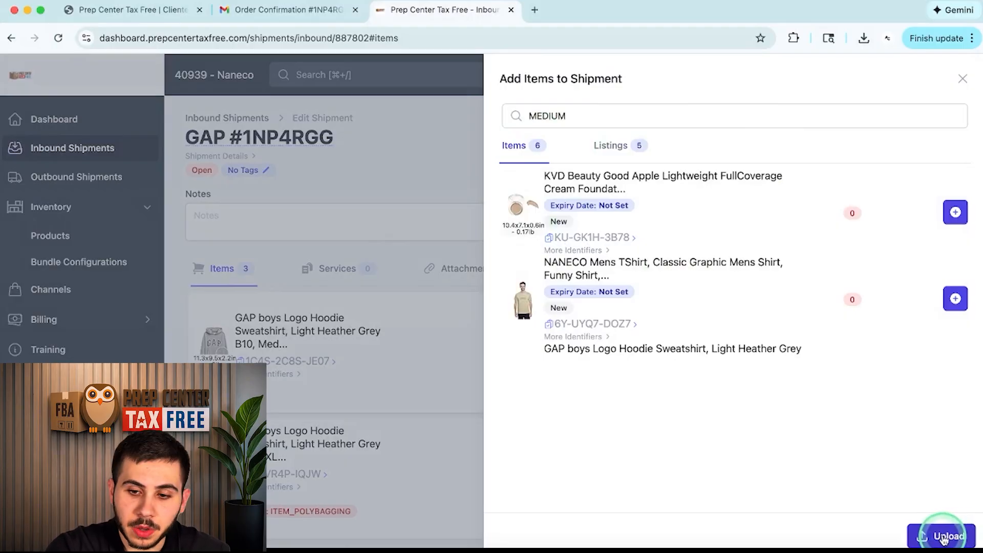
click(945, 538)
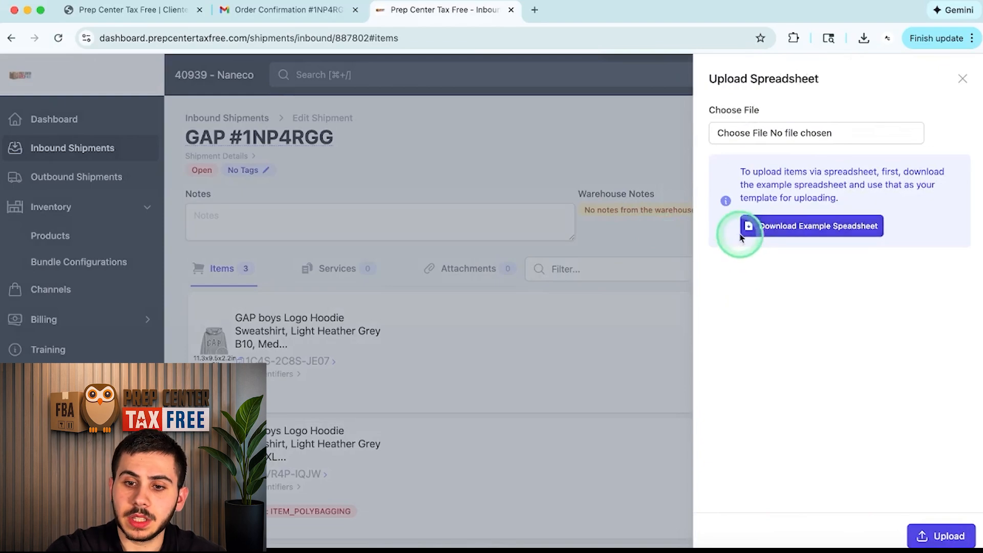
click(834, 228)
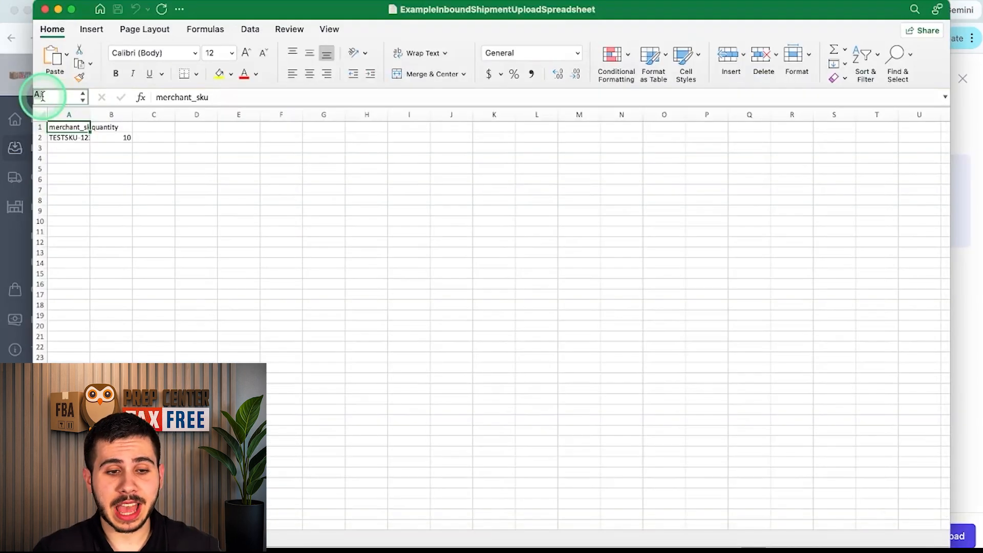
Step: Widen column A so merchant_sku and sample SKU TESTSKU-123 are fully visible
drag(90, 114, 125, 114)
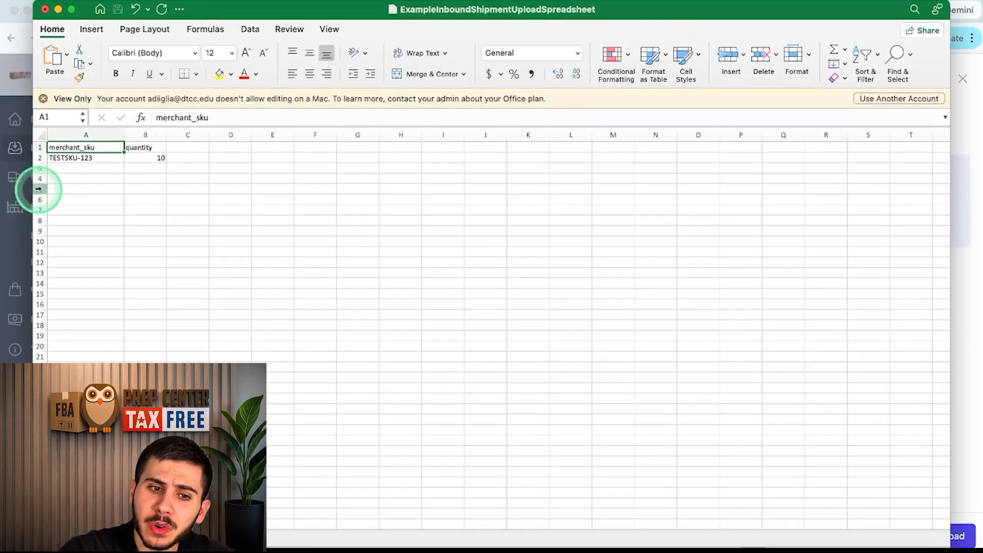
click(72, 160)
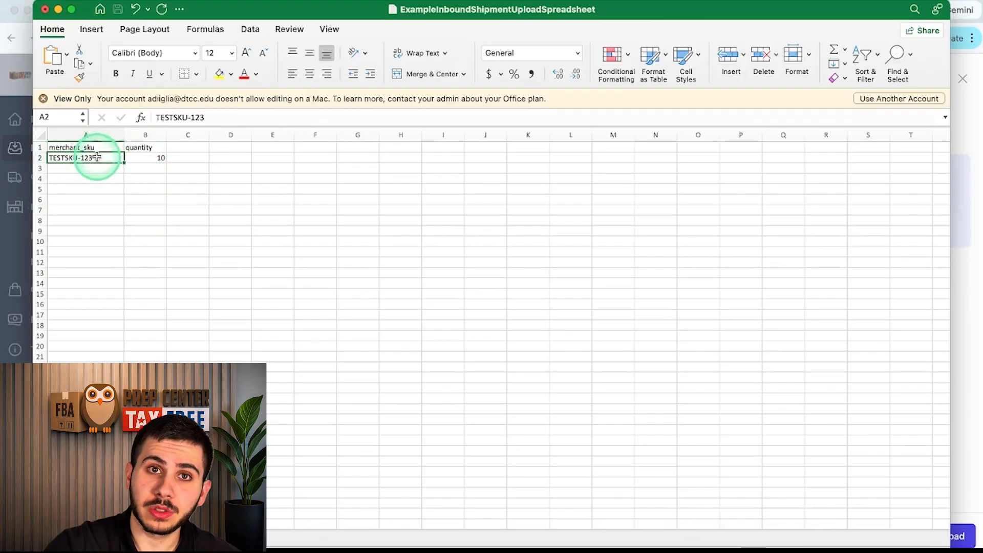
Step: Back in the browser, close the Upload Spreadsheet panel
click(21, 207)
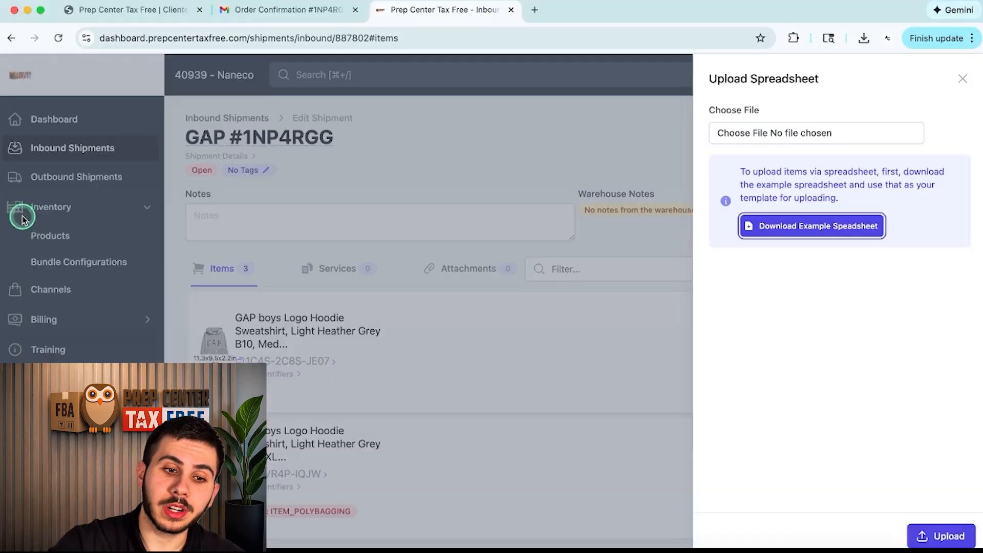
click(96, 209)
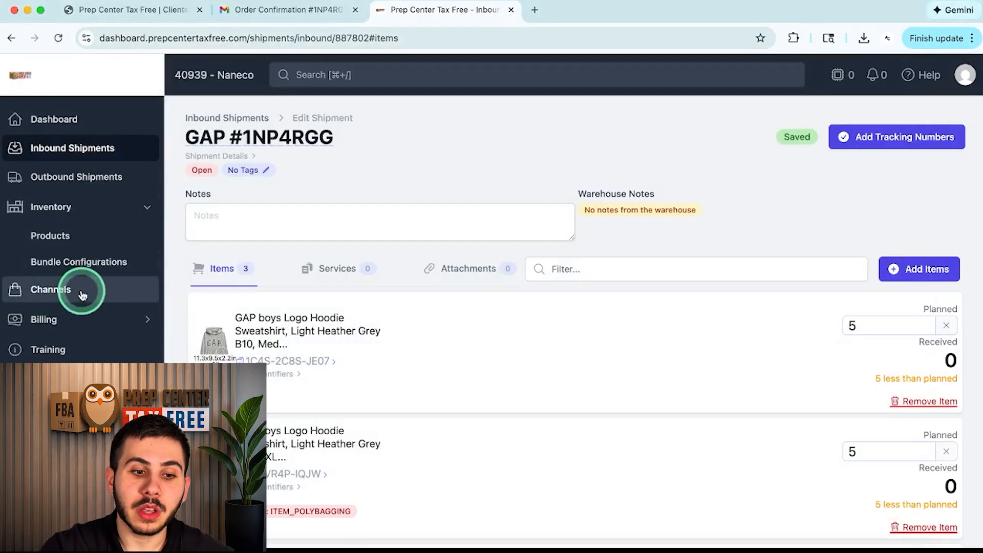
scroll(61, 307, down, 2)
scroll(70, 268, up, 2)
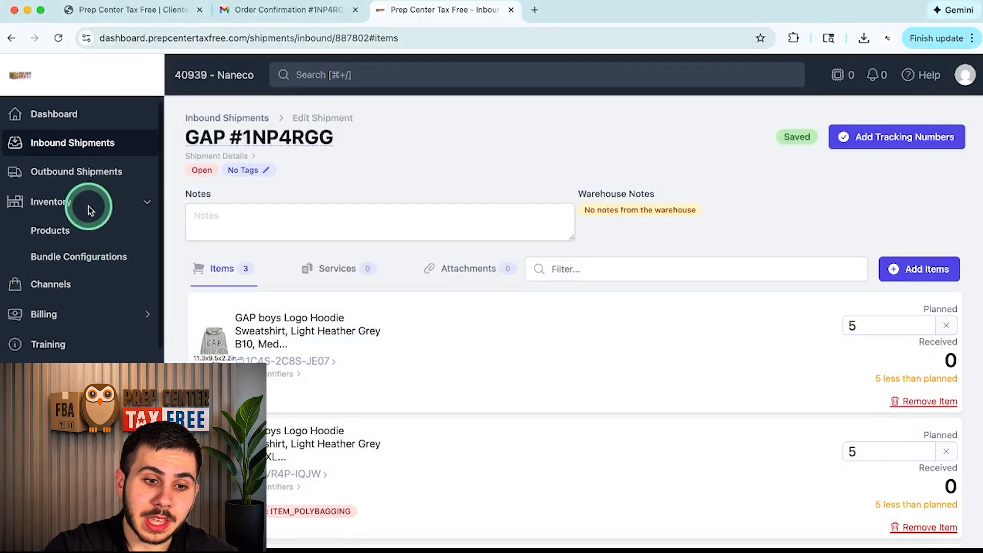
Step: Open the Amazon channel's listings and filter them by 'HEAT' to find Heather Grey hoodies
click(70, 296)
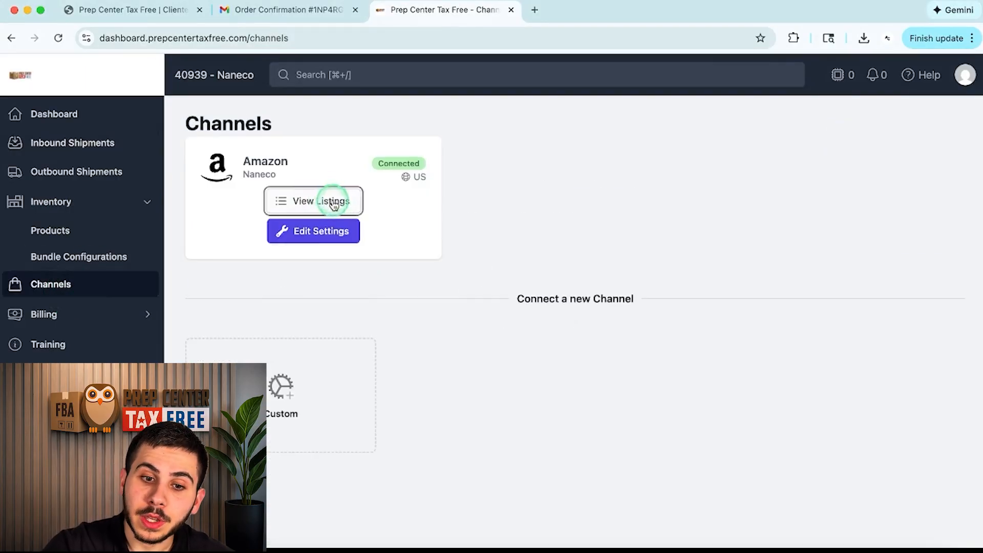
click(333, 201)
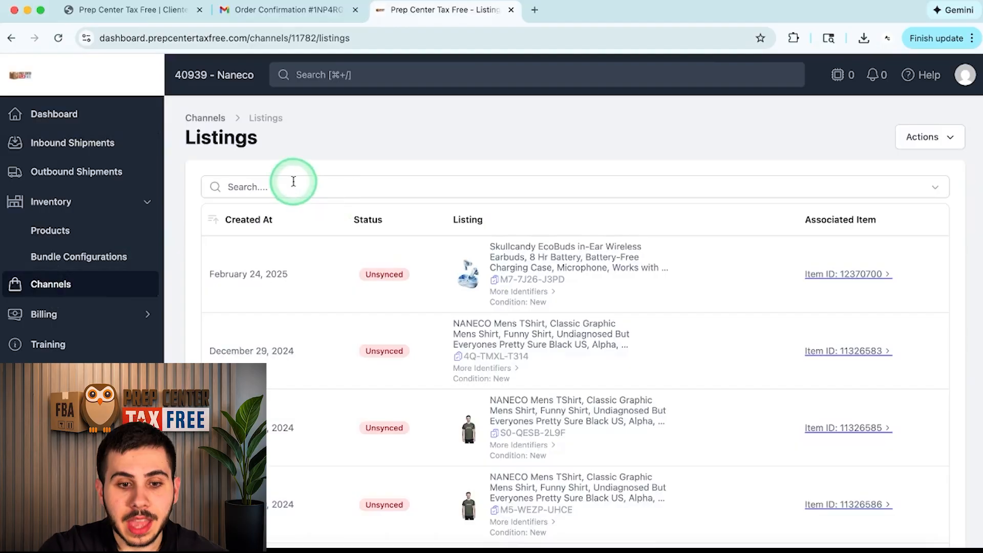
click(275, 187)
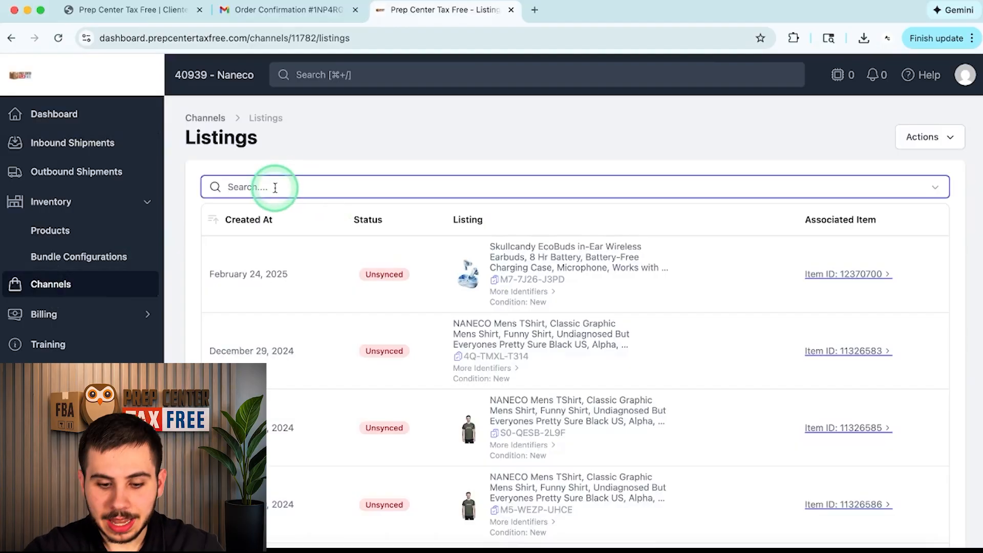
text(HEA)
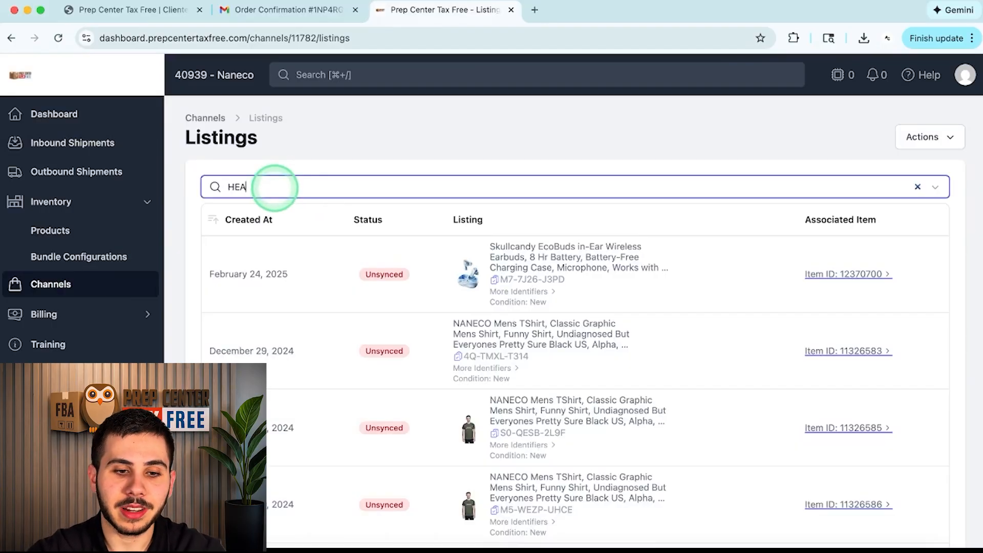
text(THER GREY)
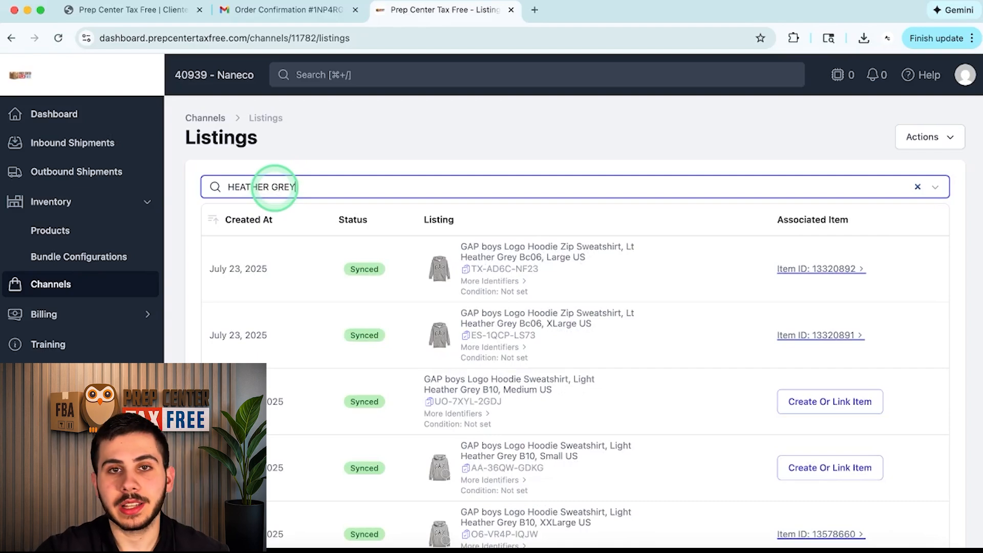
scroll(402, 271, down, 2)
scroll(533, 266, down, 2)
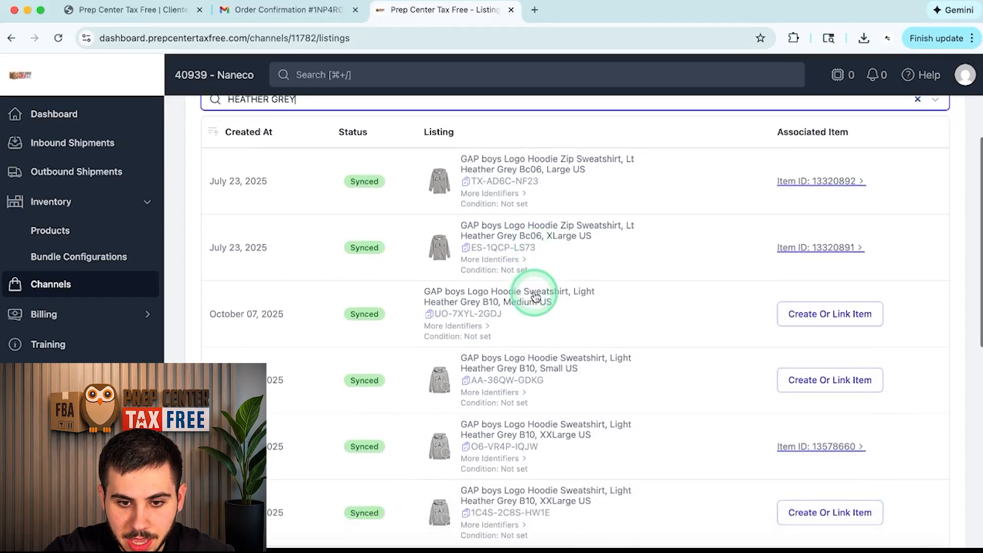
scroll(450, 296, down, 3)
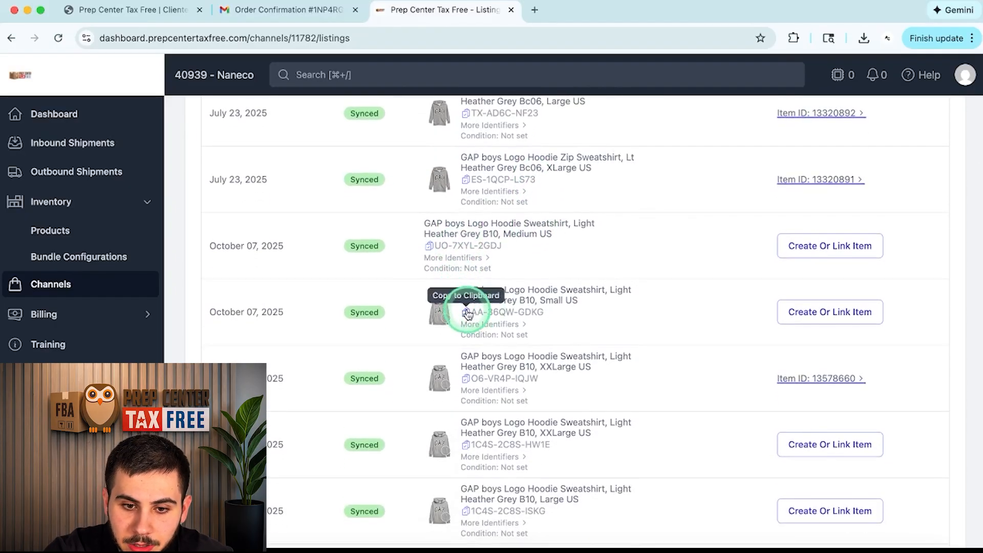
Step: Replace the sample row with SKU AA-36QW-GDKG and quantity 5
click(825, 545)
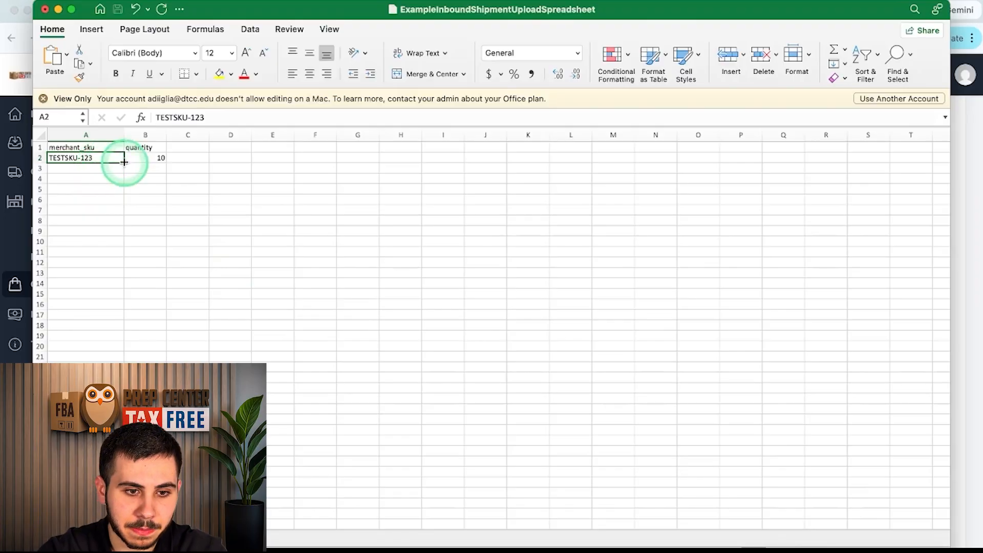
text(AA-36QW-GDKG)
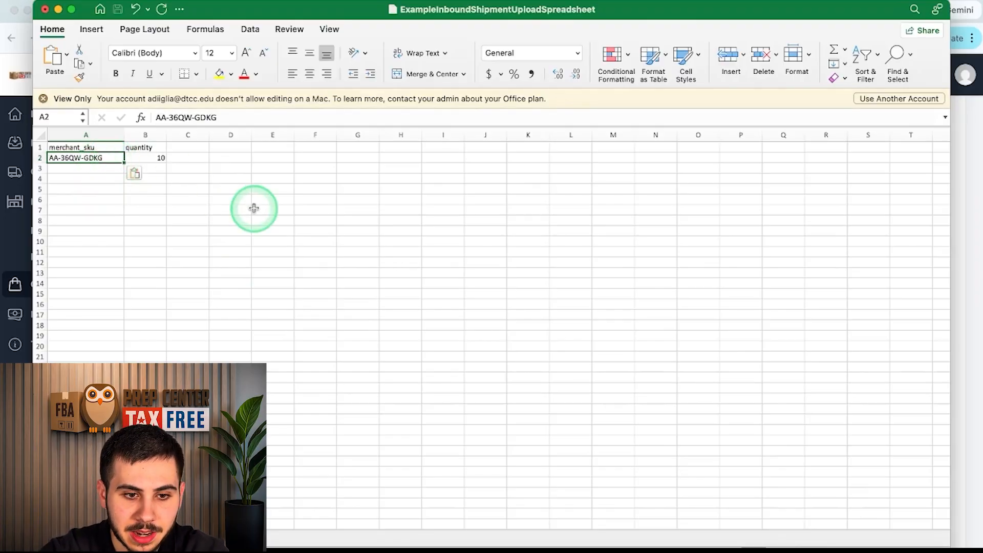
click(146, 159)
text(5)
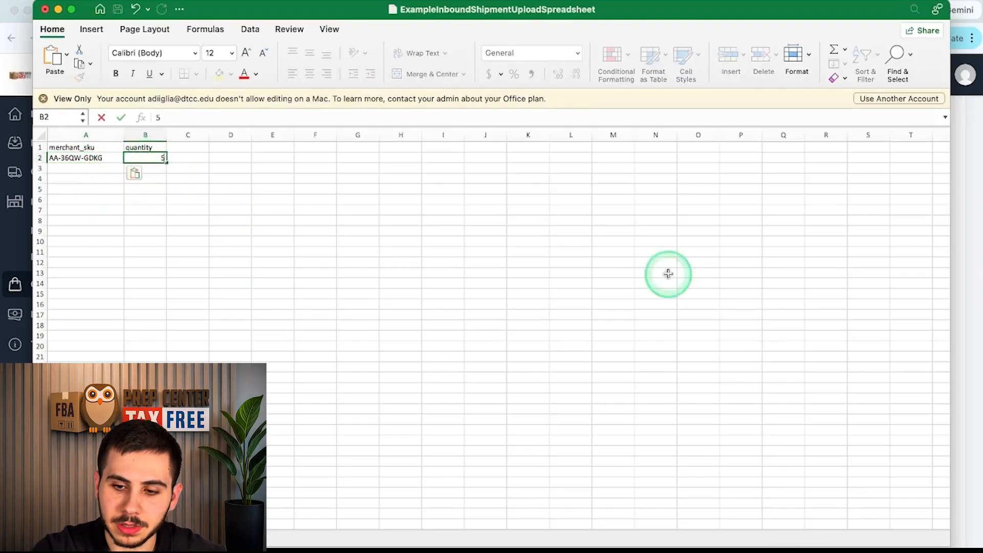
Step: Copy the Large hoodie listing's SKU JD-OY0A-VL5R and add it with quantity 5
click(961, 275)
scroll(490, 389, down, 4)
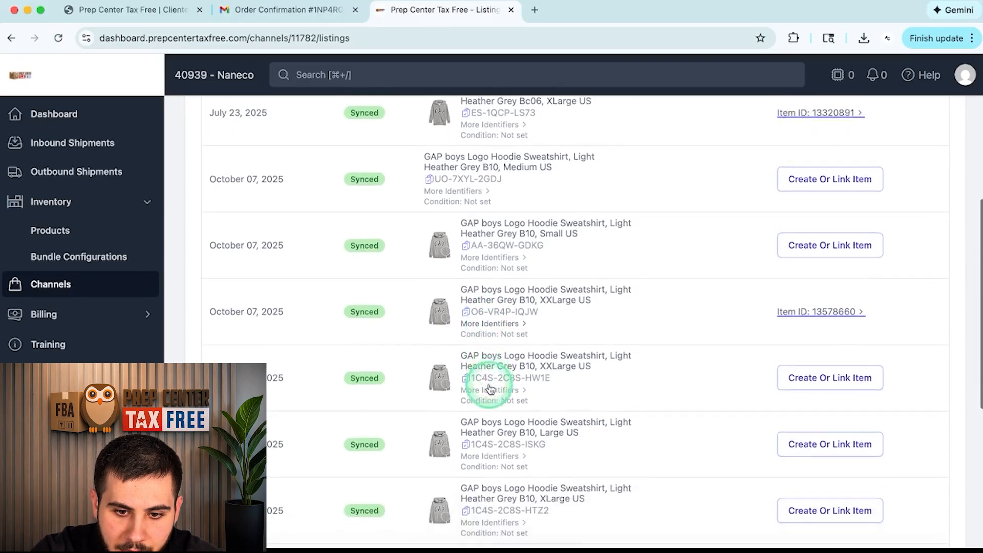
scroll(489, 383, down, 5)
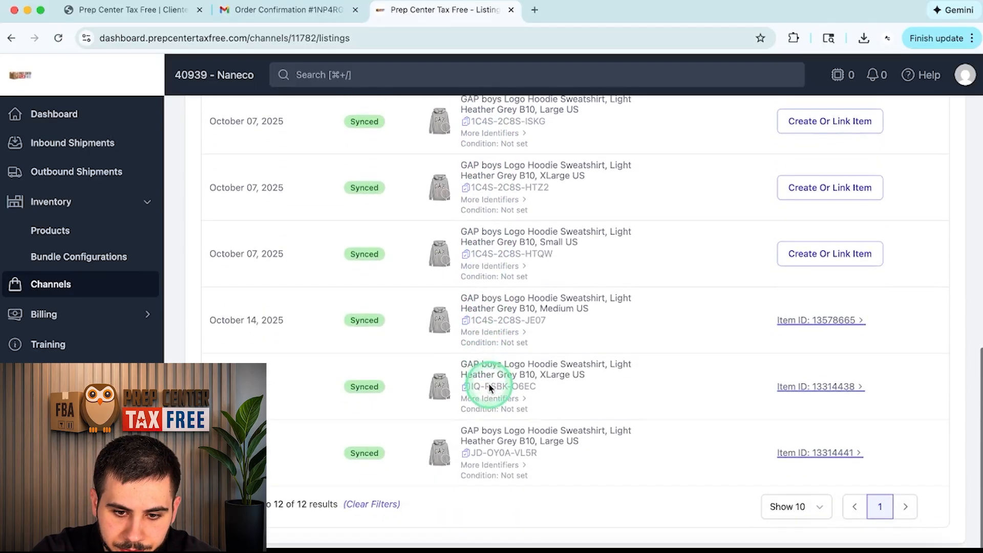
click(466, 453)
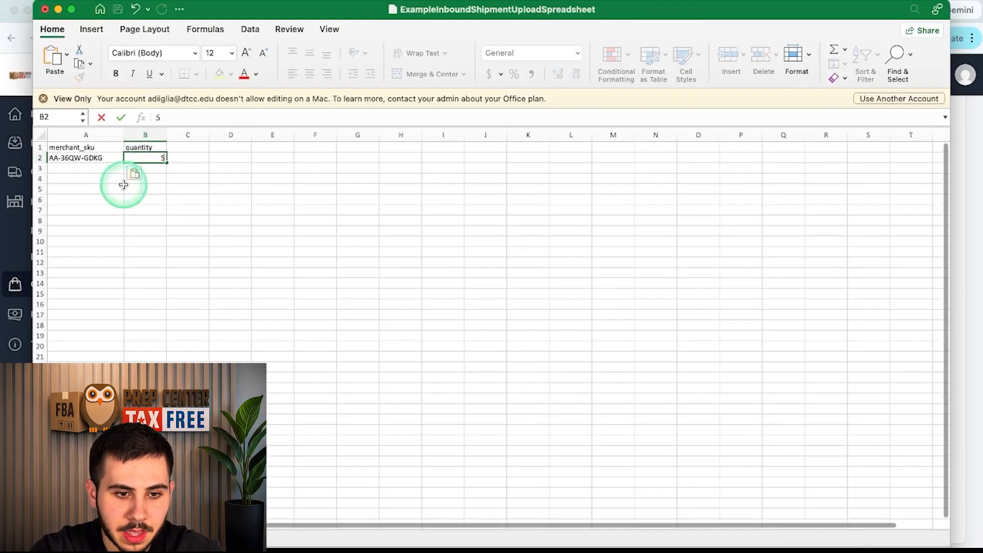
click(152, 169)
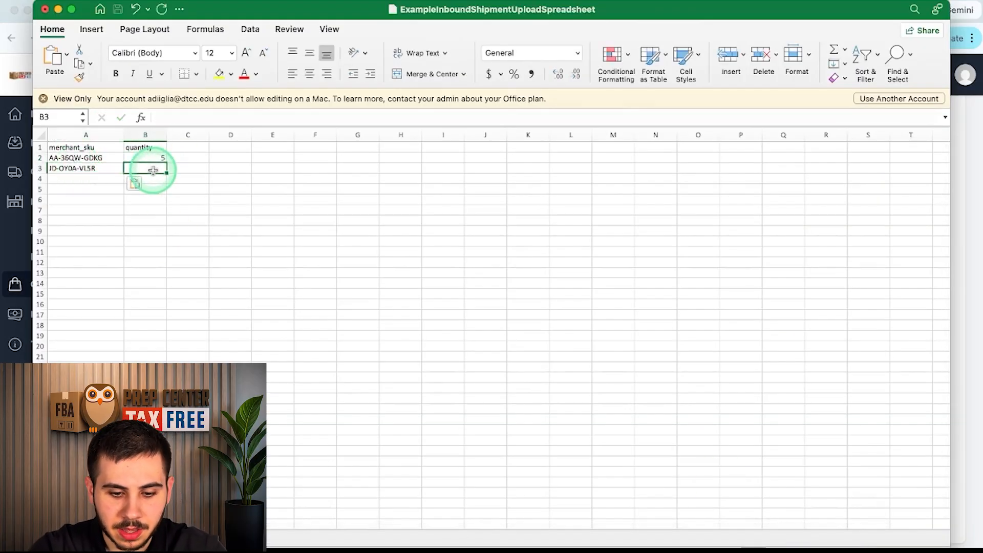
click(258, 181)
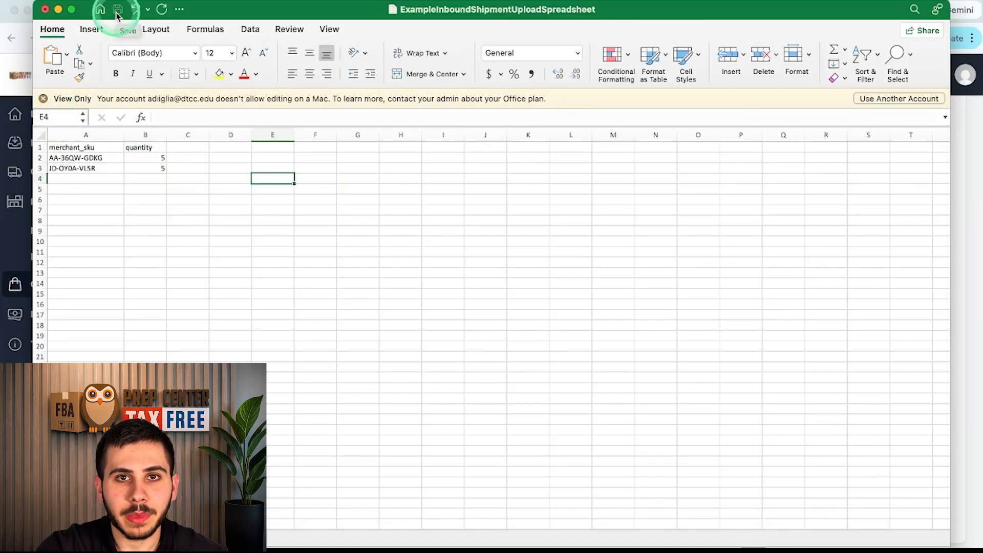
click(36, 150)
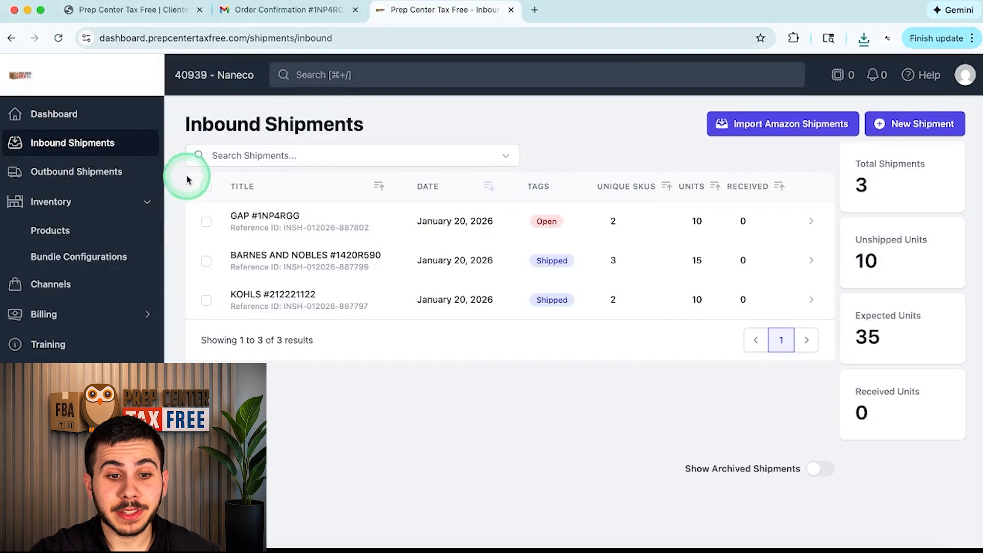
click(283, 233)
click(72, 137)
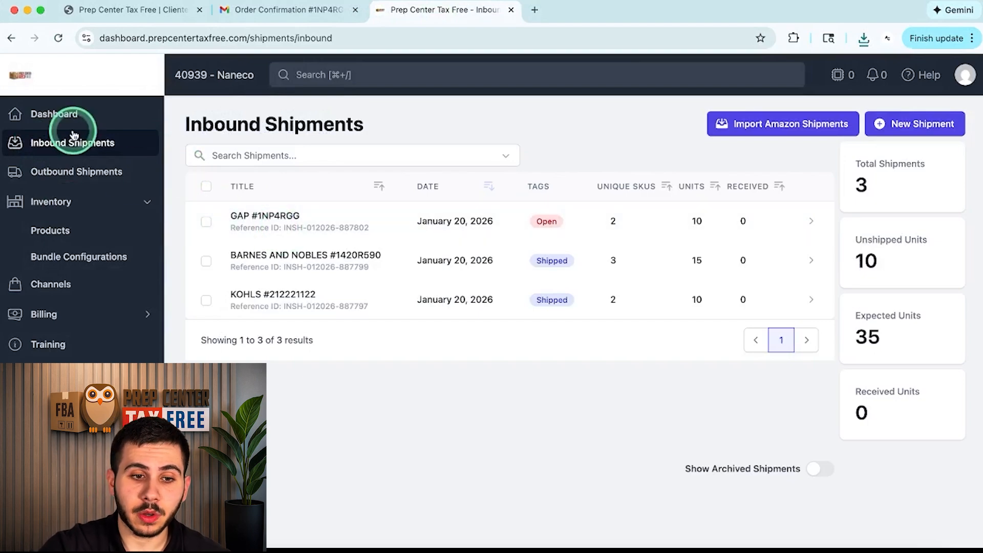
click(288, 194)
click(299, 217)
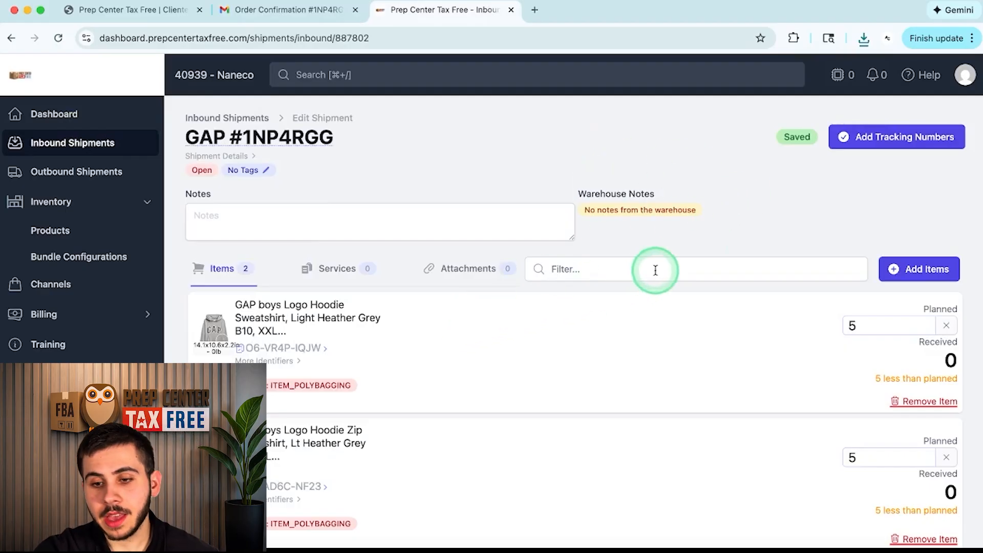
Step: Upload Untitled spreadsheet (1).xlsx as items, bringing the shipment to 4 items
click(933, 279)
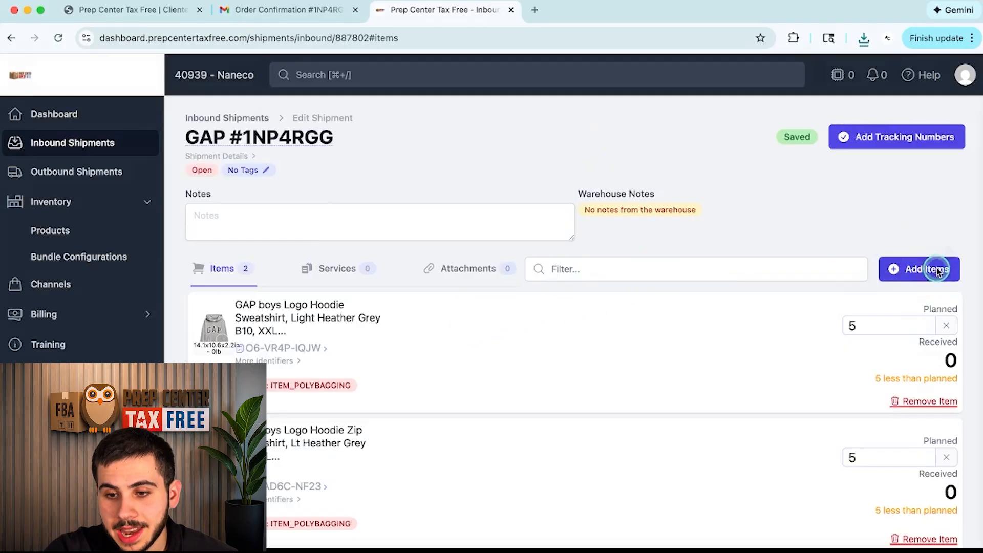
click(938, 533)
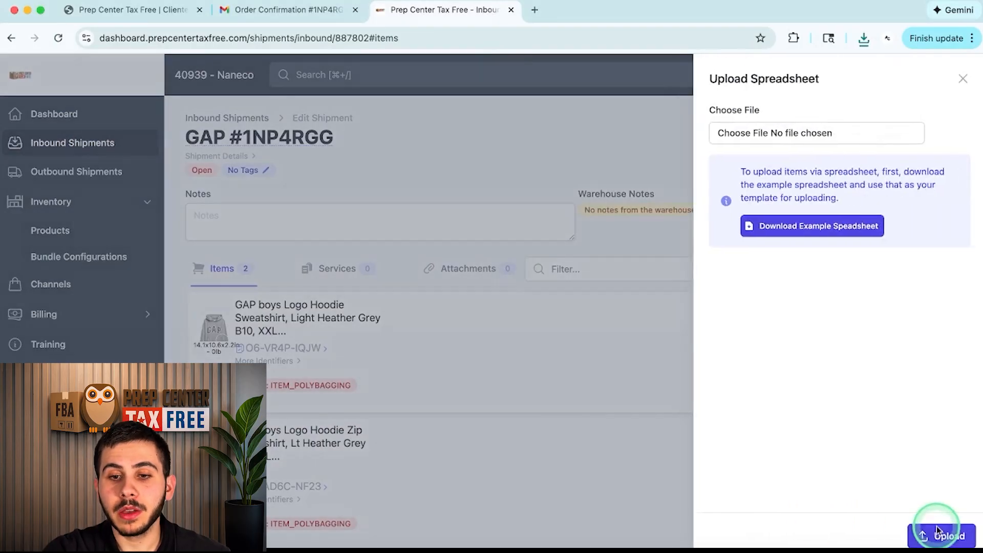
click(776, 131)
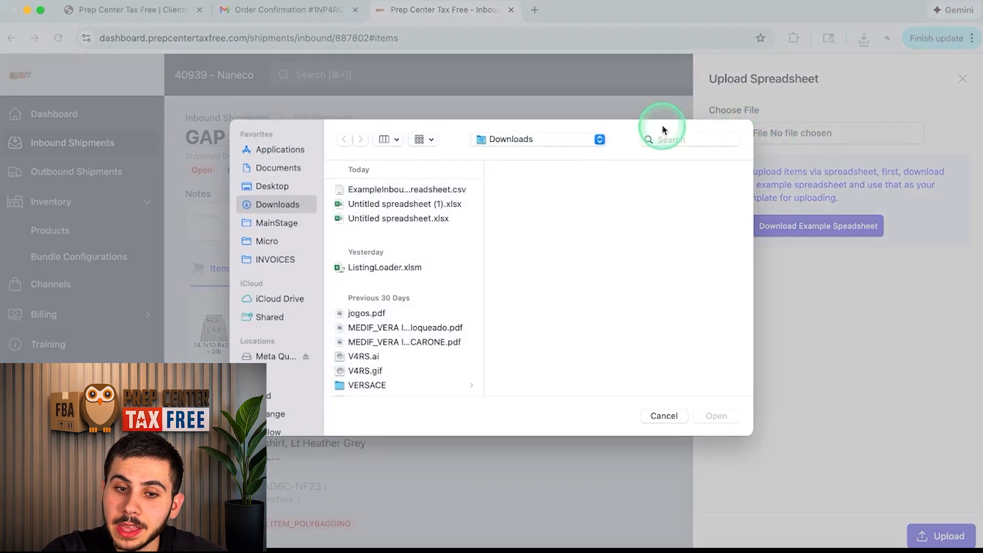
click(429, 205)
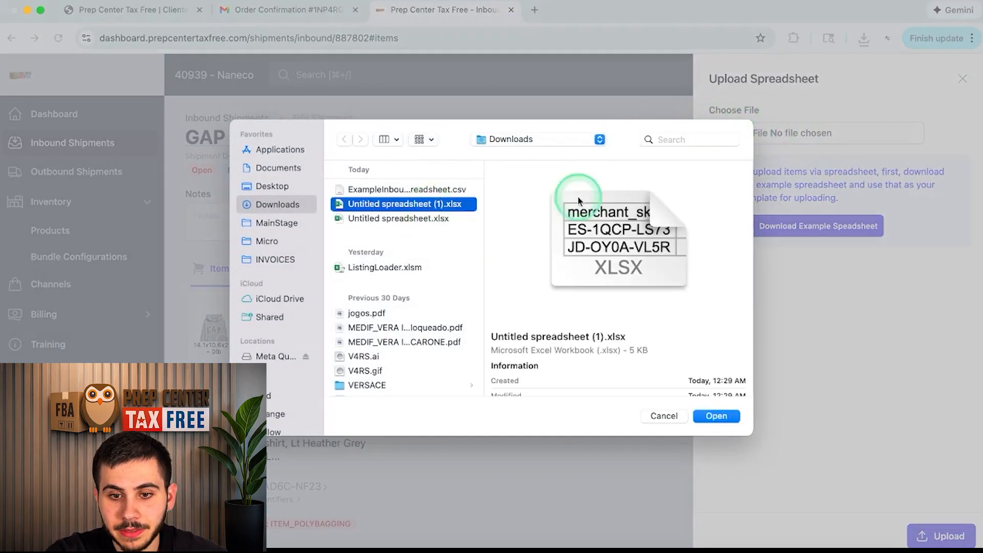
click(723, 417)
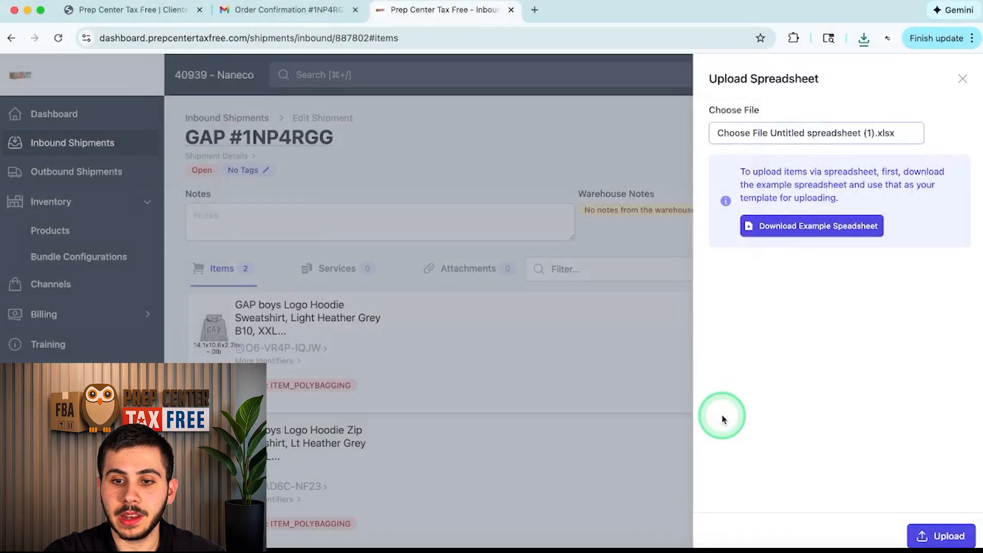
click(945, 533)
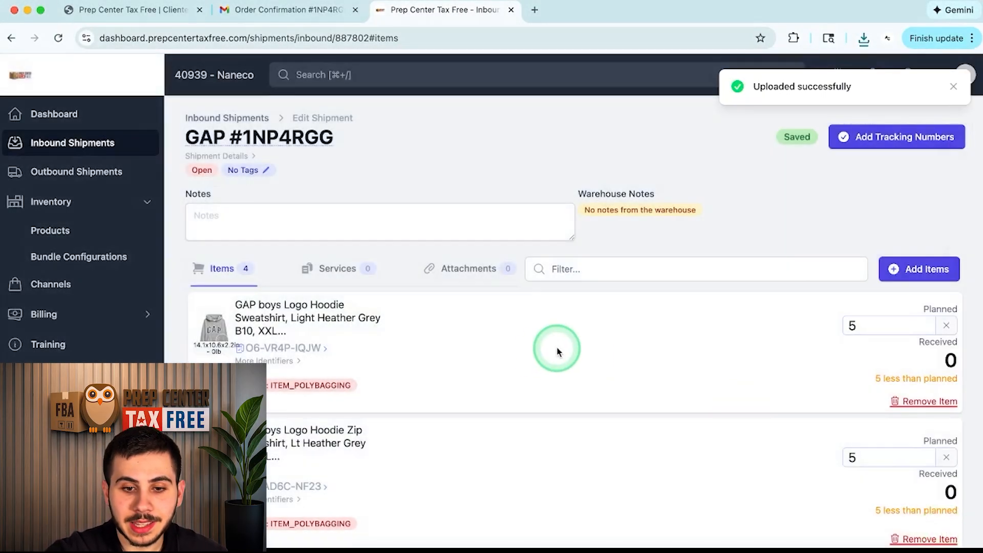
scroll(541, 352, down, 5)
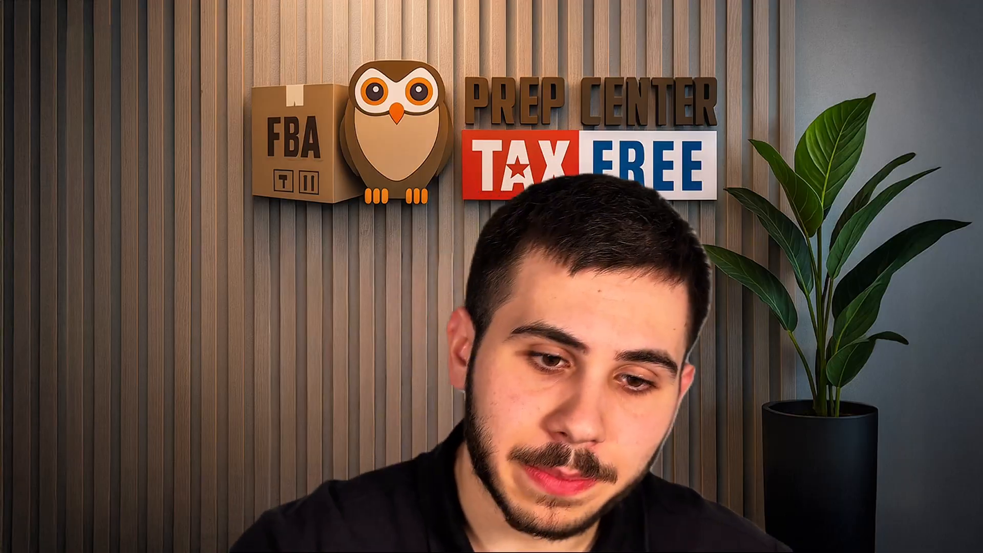
Step: Save the note "Please, add photos for unlocking a new category. Thanks :)" on the shipment
click(214, 215)
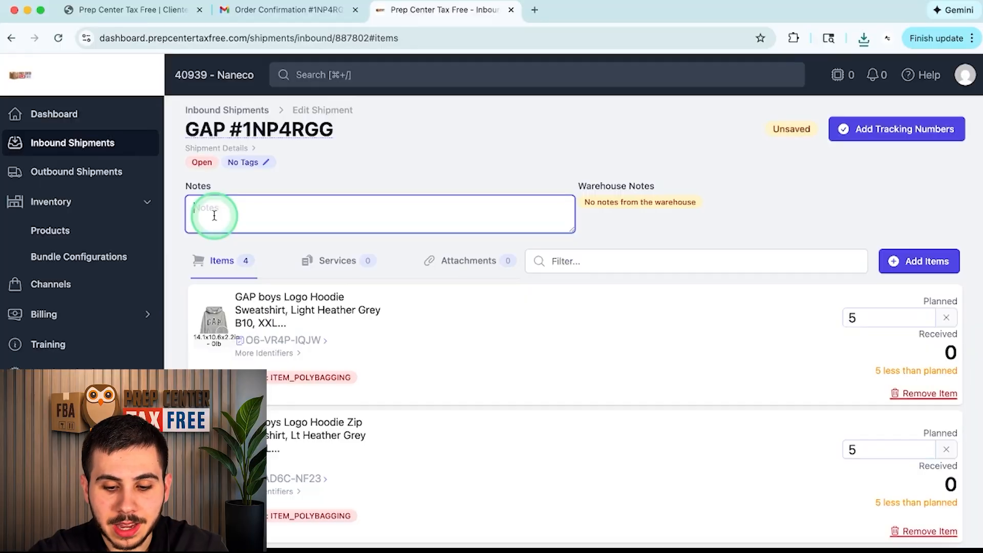
text(Plea)
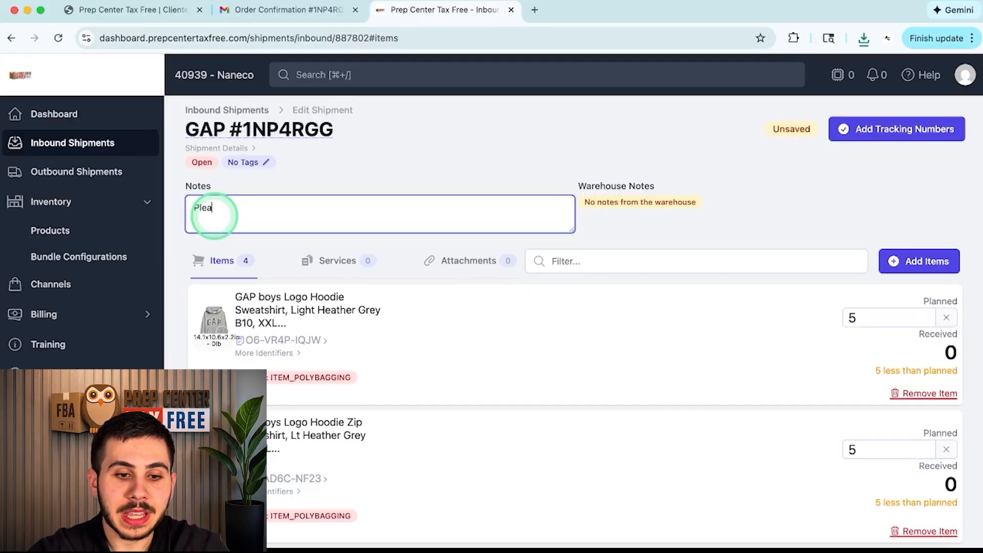
text(se, add photos )
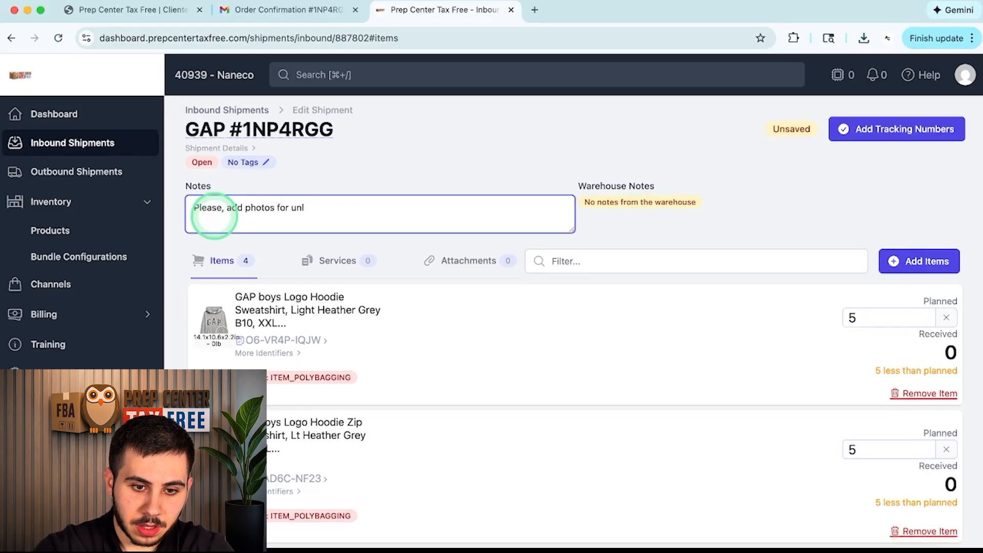
text(for unlocking a ne)
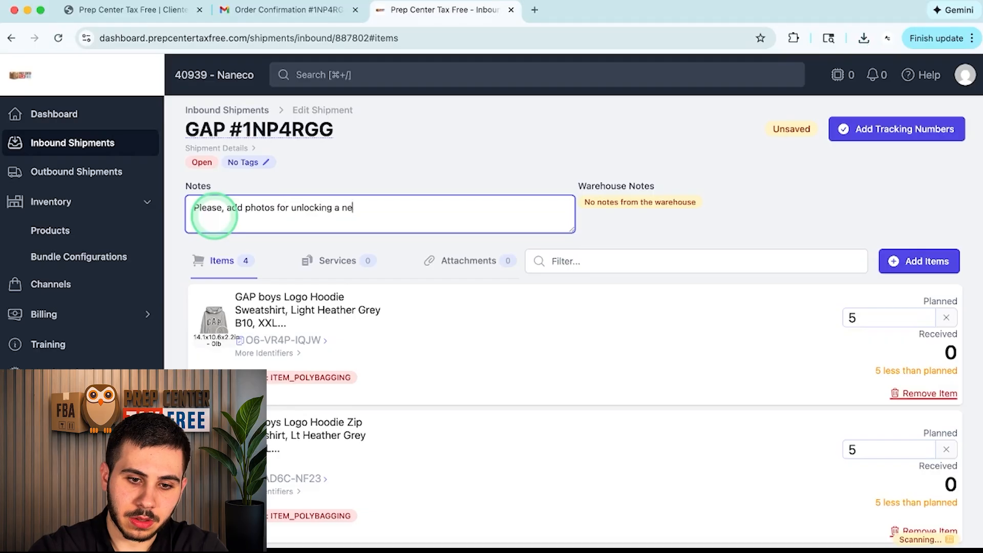
text(w category.)
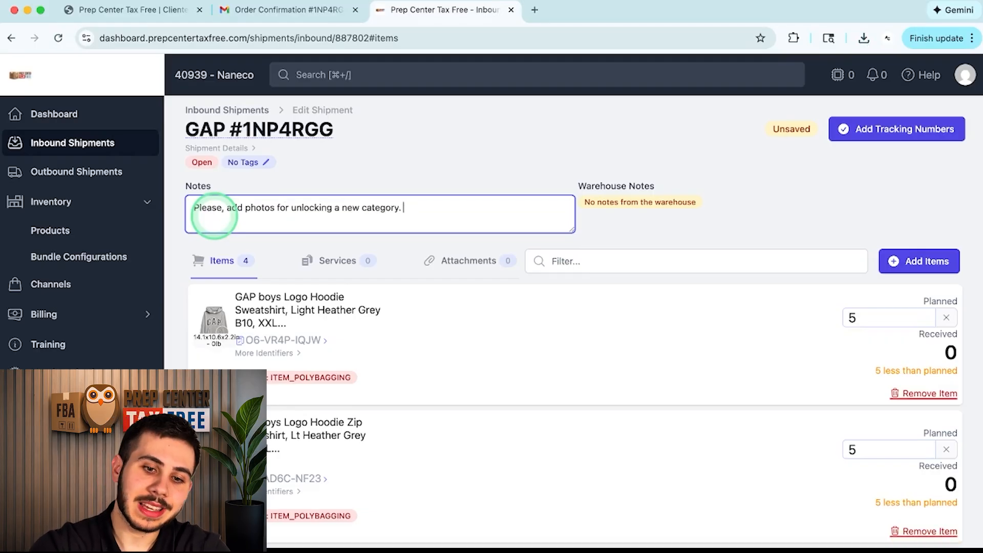
text( Thanks :))
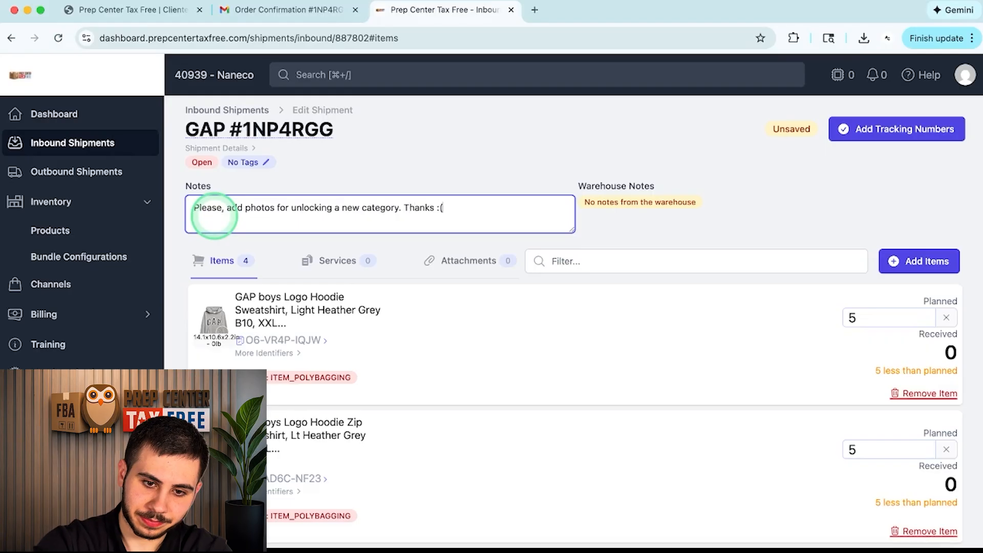
click(313, 155)
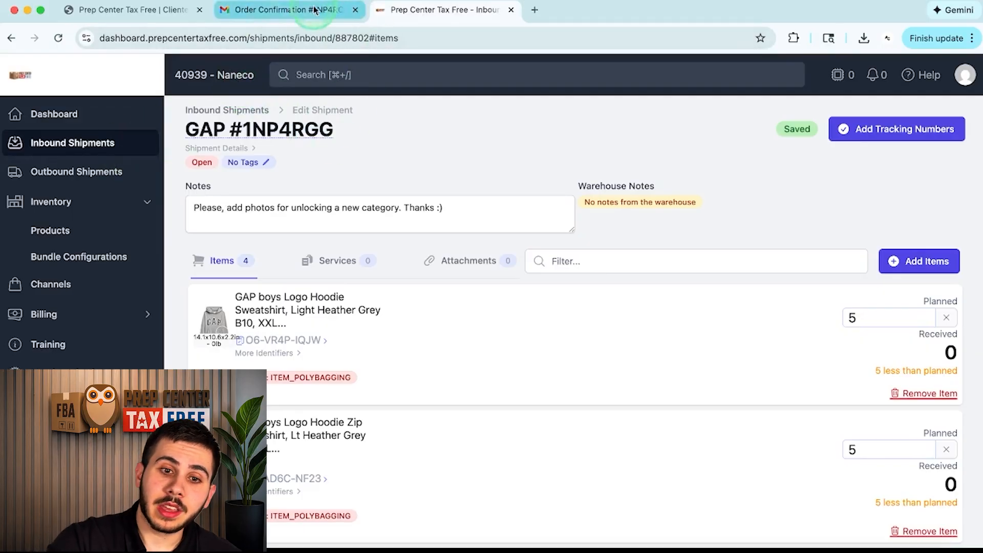
Step: Copy the shipment's tracking number from the Gap order email in Gmail
click(297, 20)
scroll(557, 241, up, 10)
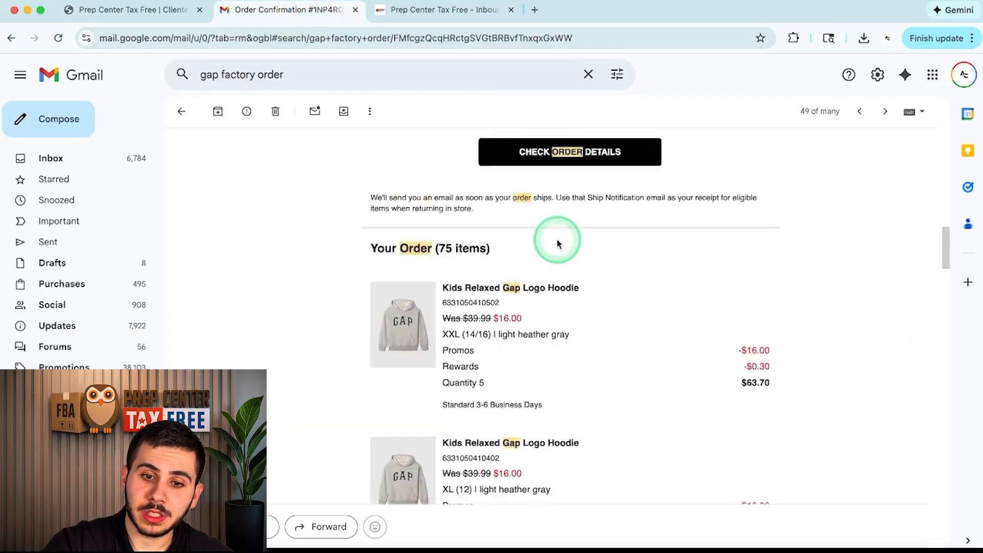
scroll(558, 244, up, 5)
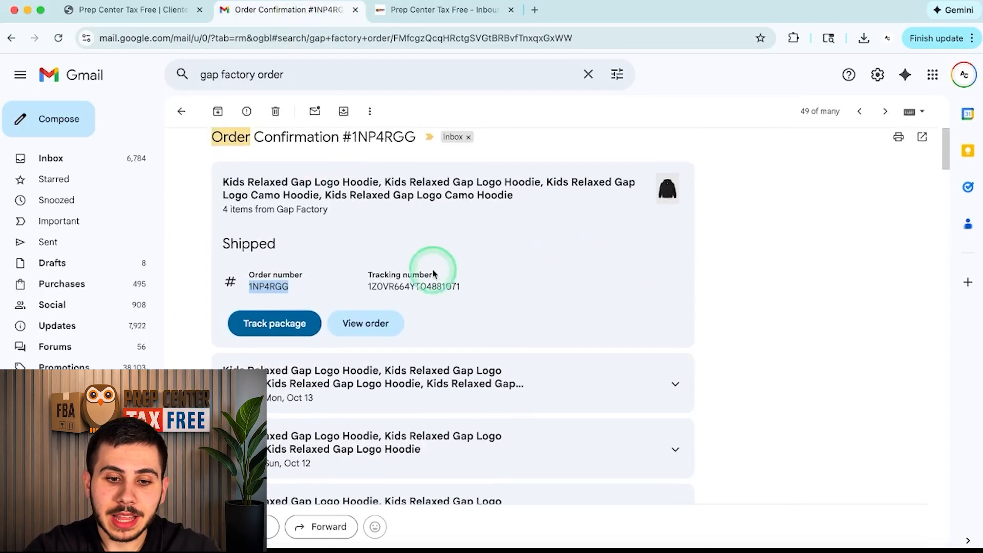
double_click(399, 286)
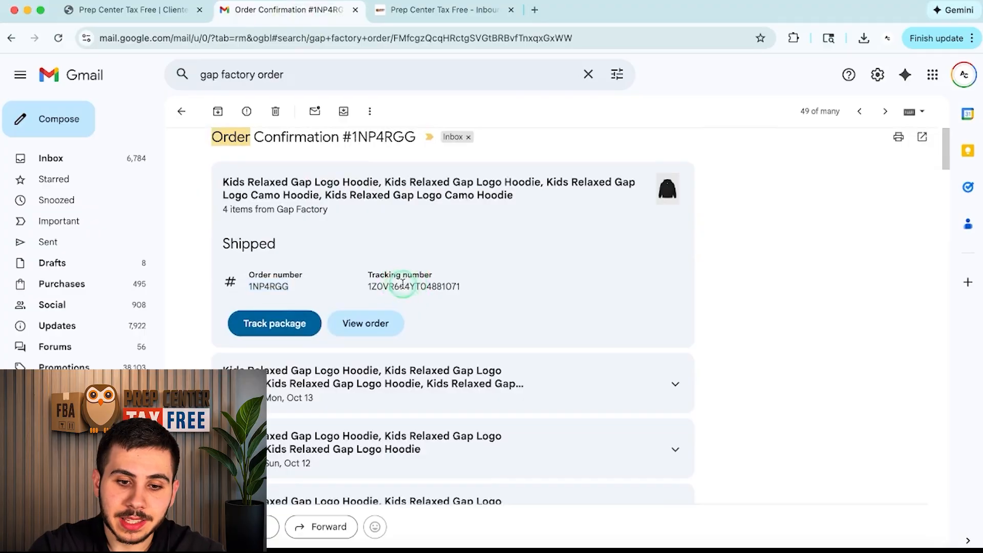
click(440, 10)
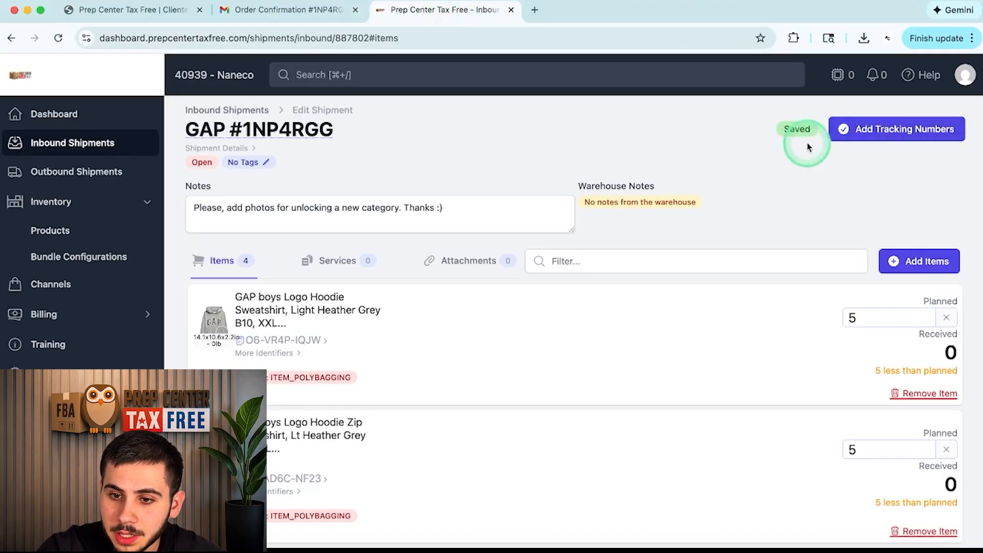
click(939, 131)
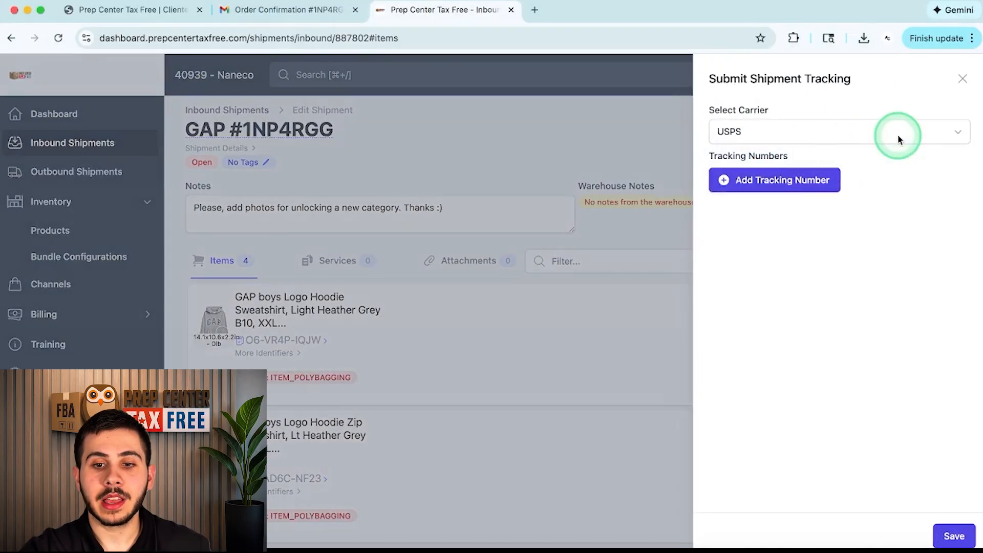
click(840, 129)
click(763, 255)
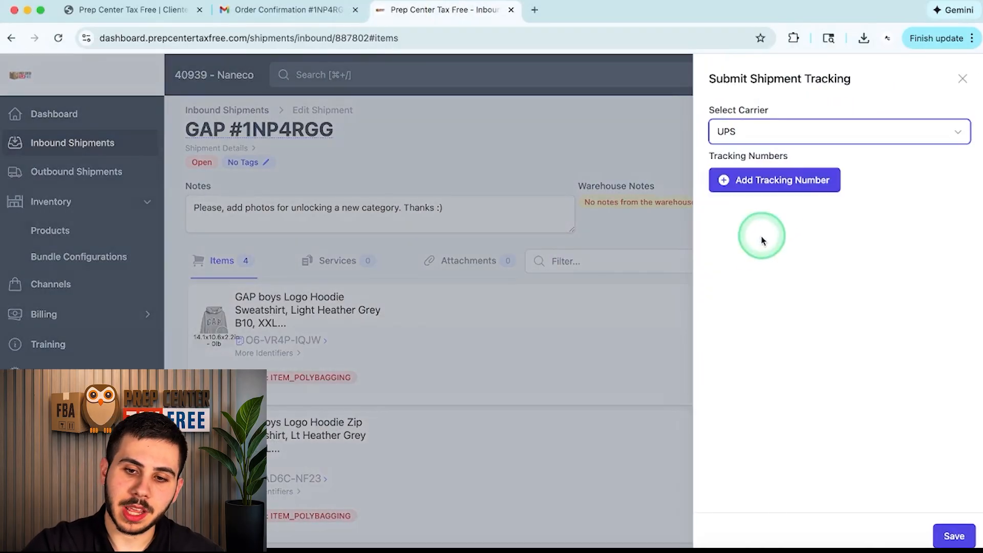
click(797, 180)
click(809, 170)
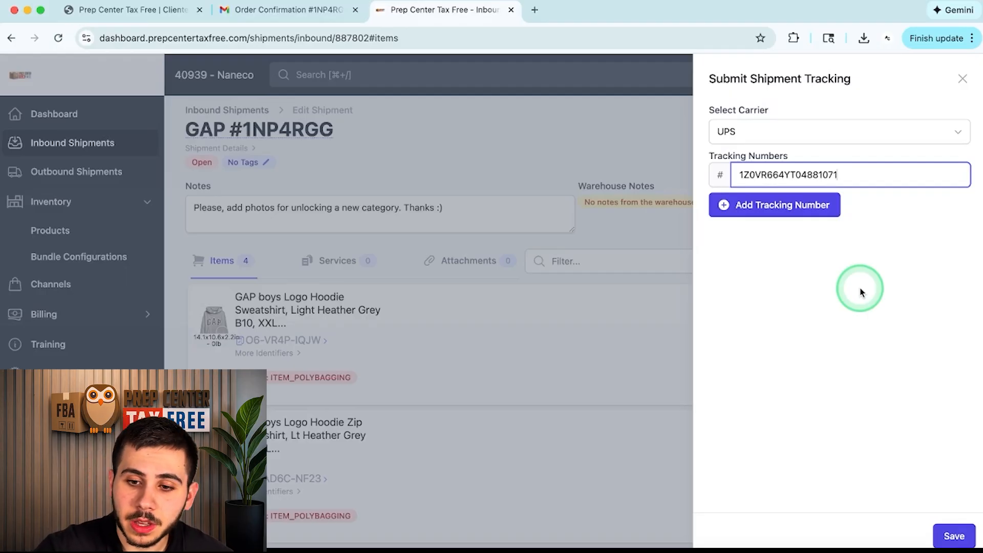
click(954, 536)
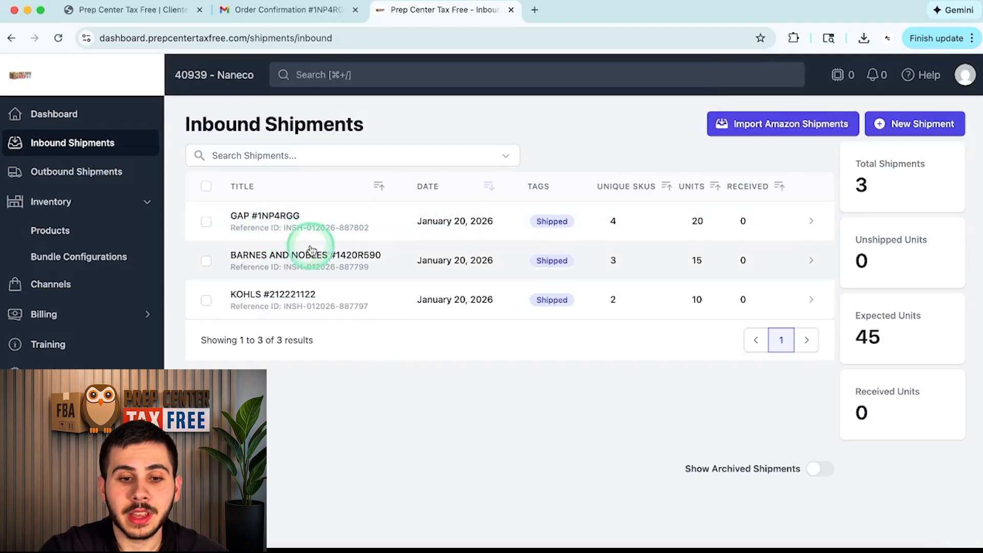
click(352, 76)
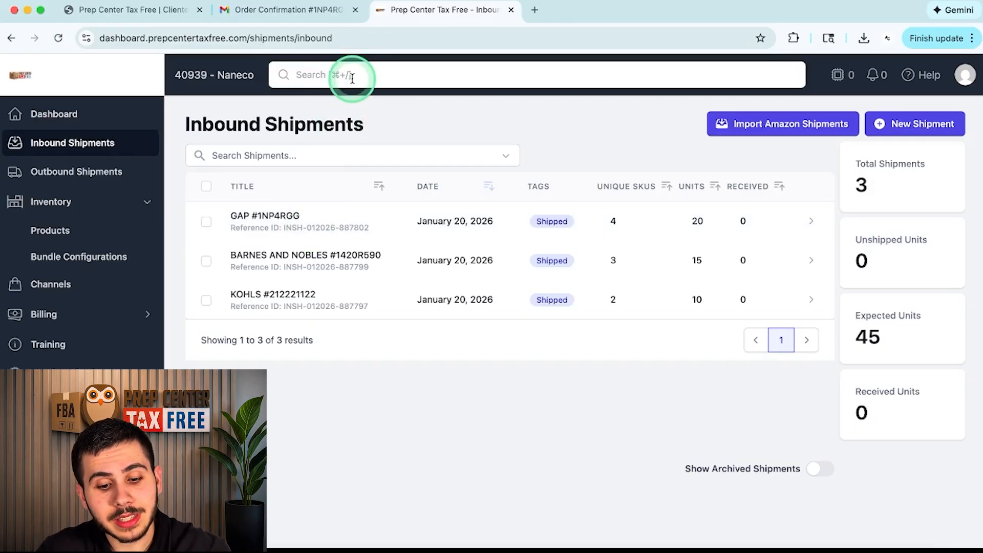
text(1Z0VR664YT04881071)
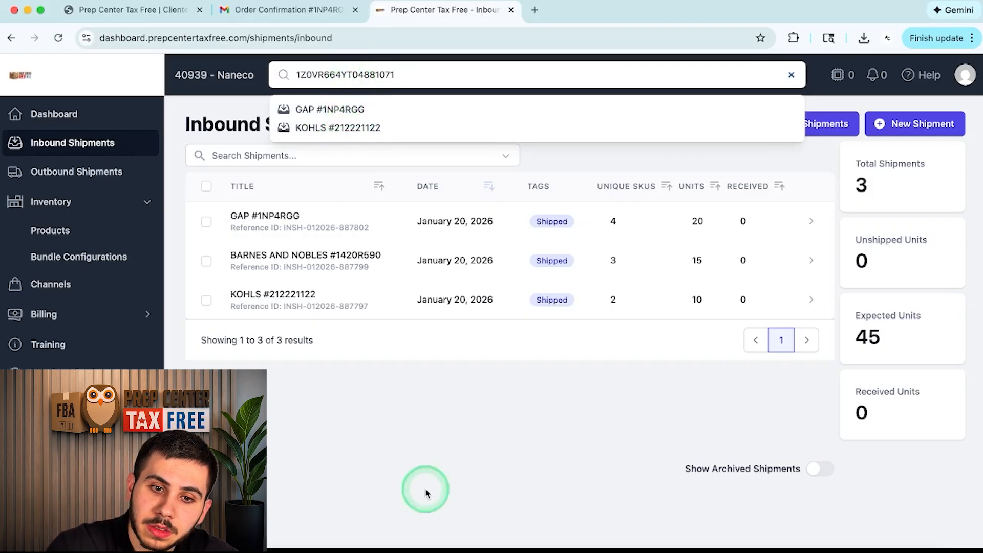
click(346, 116)
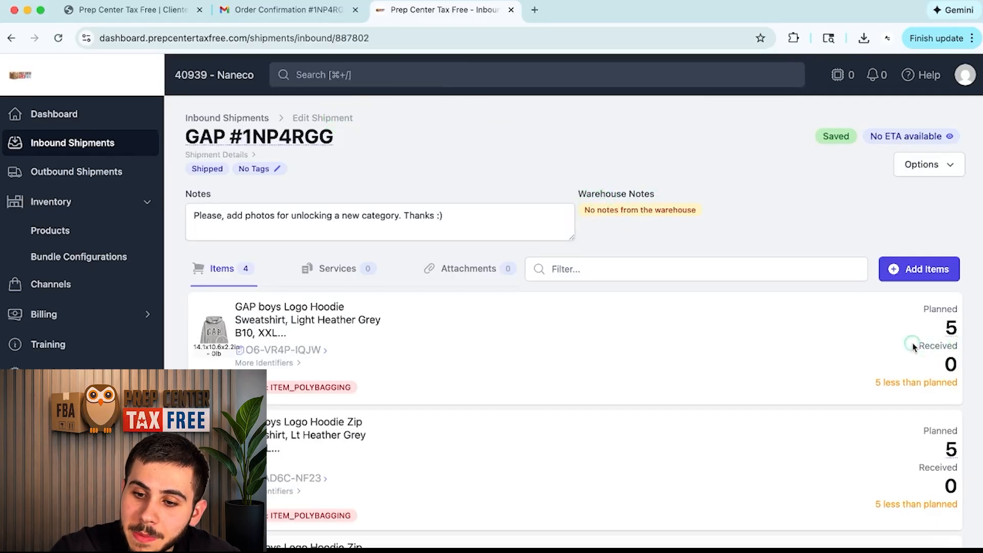
drag(911, 344, 973, 358)
click(973, 357)
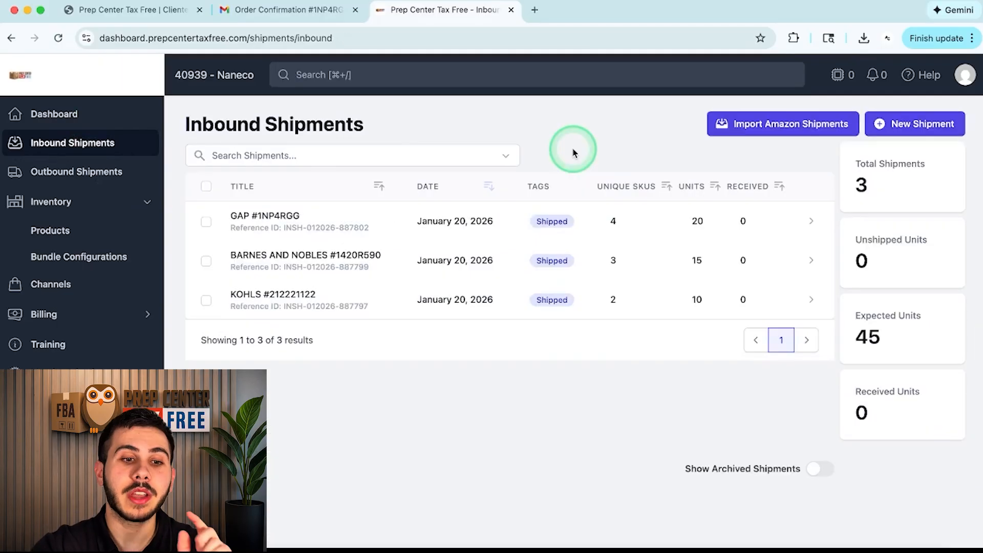
click(62, 145)
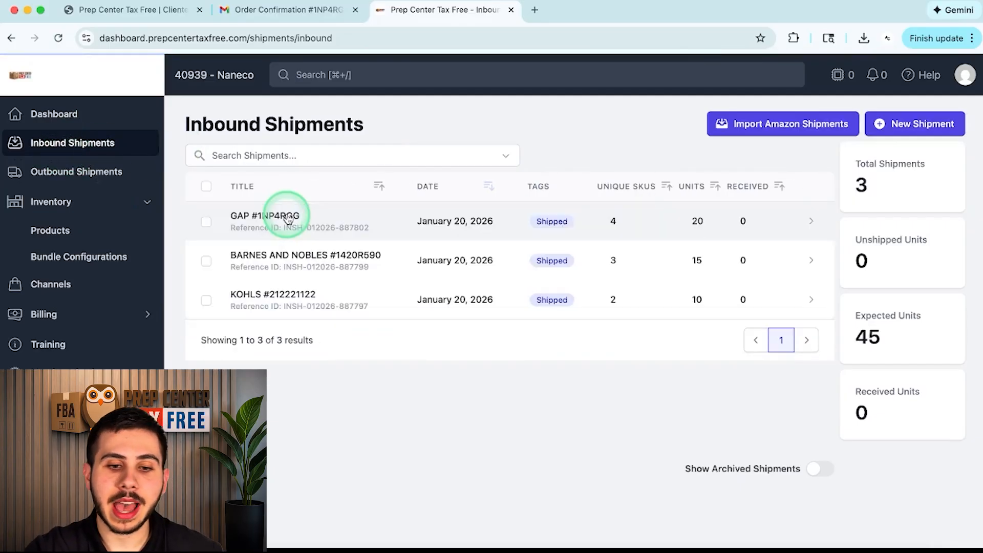
Step: Create a new inbound shipment named 'Bundle Creation #1234' to Prep Center Tax Free
click(917, 124)
click(318, 186)
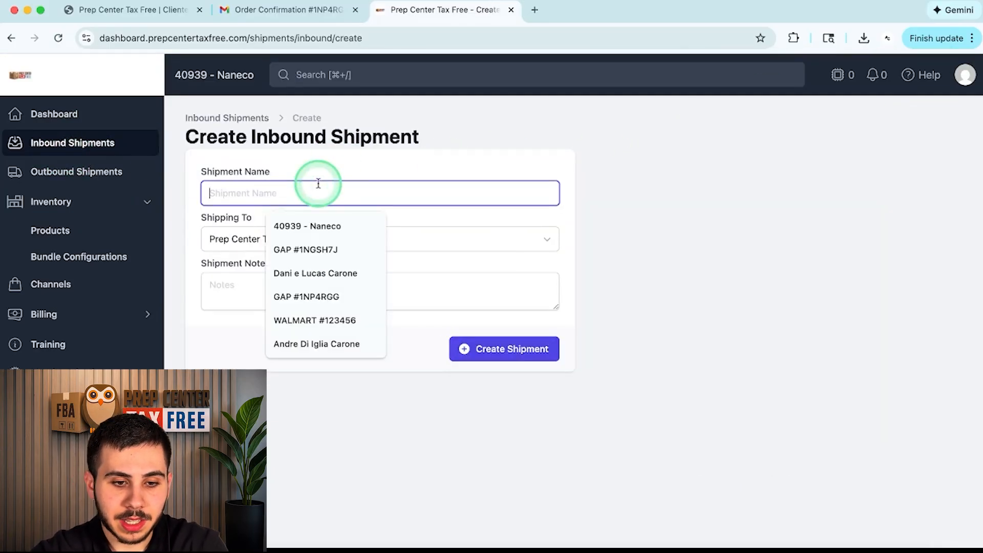
text(P)
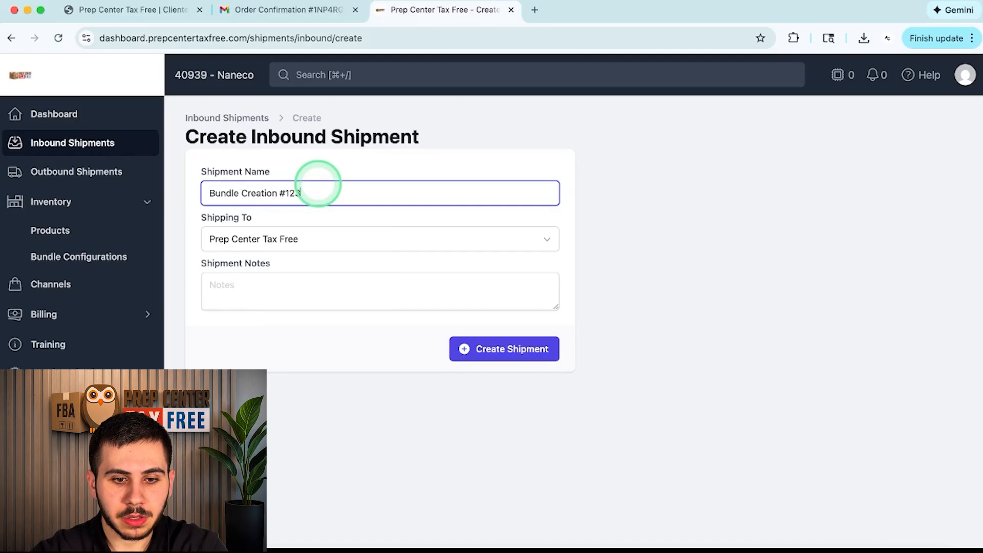
text(4)
click(496, 349)
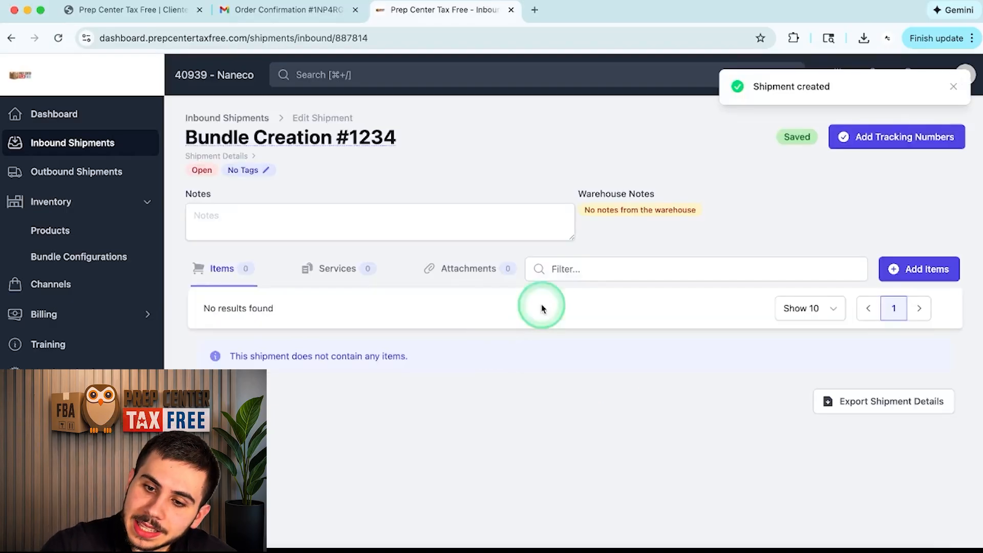
Step: Add the Nerf Surprise Mini Game Gummy Candy Ball, 4 Pack with quantity 10
click(903, 269)
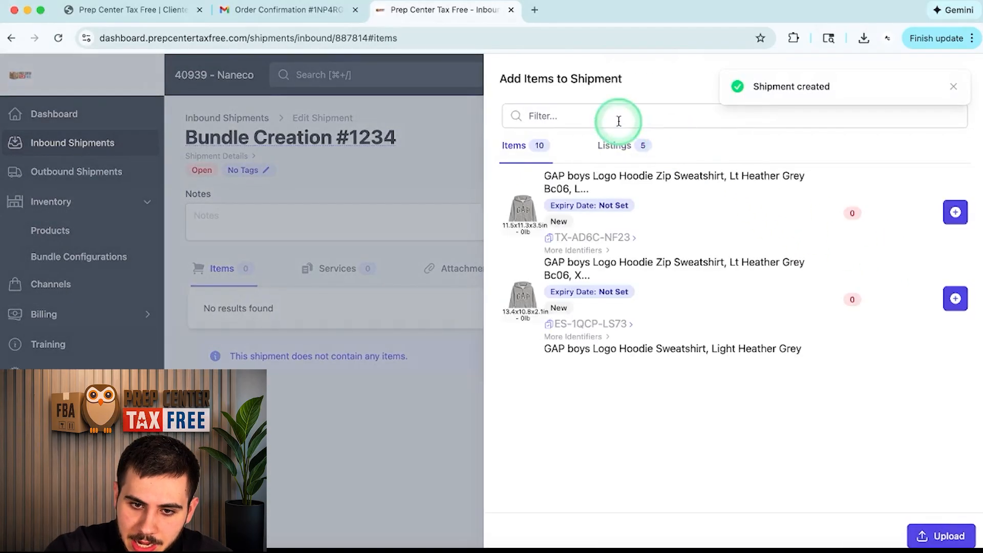
click(572, 119)
text(pack)
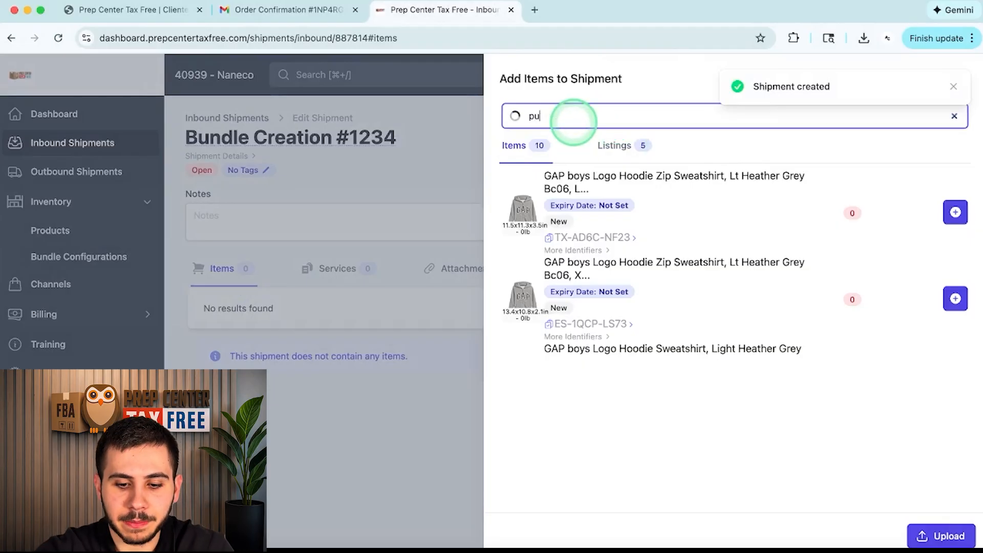
click(877, 221)
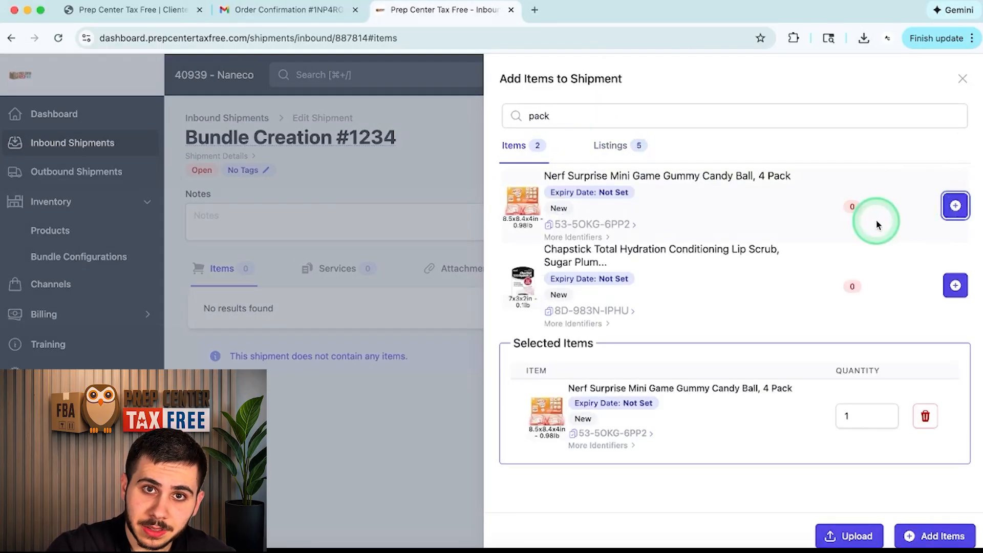
click(864, 420)
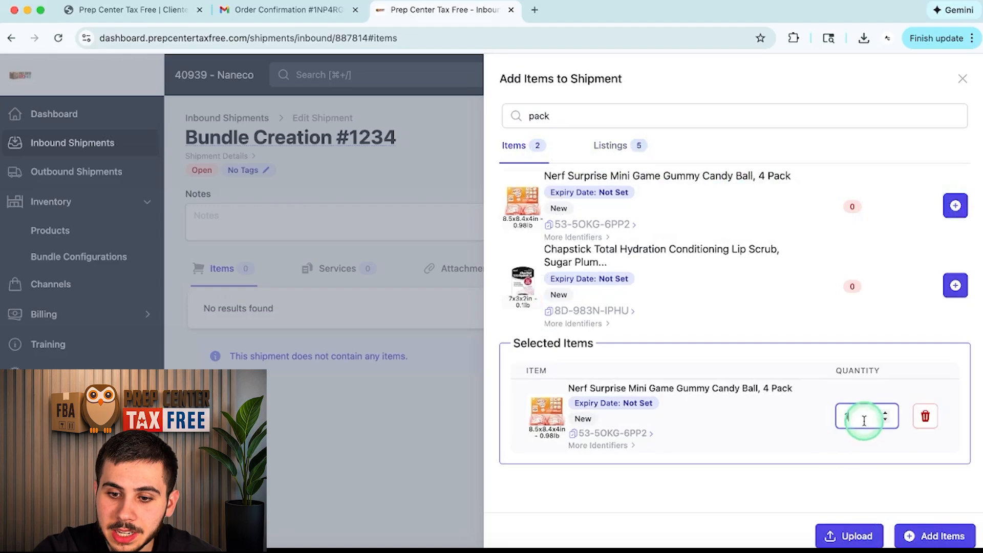
text(0)
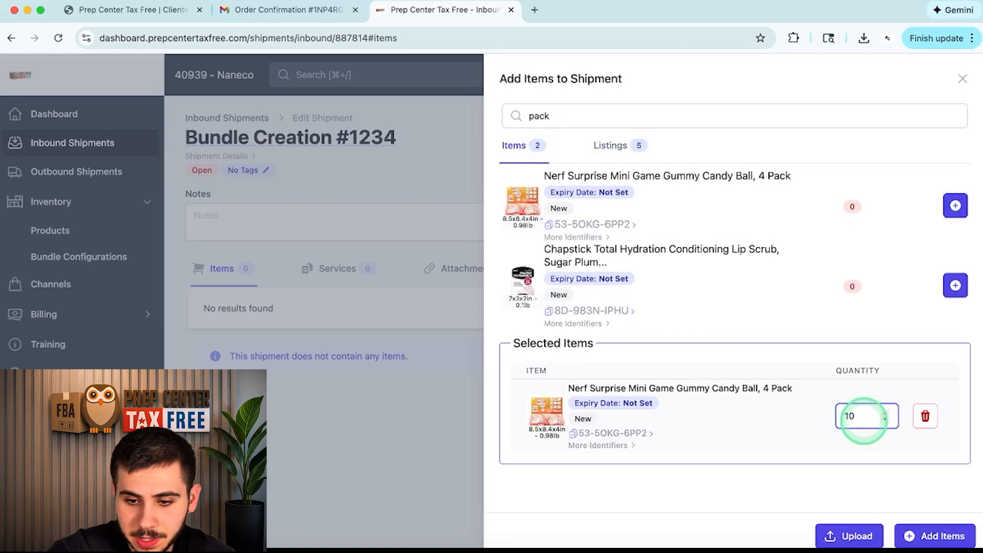
click(882, 420)
click(936, 536)
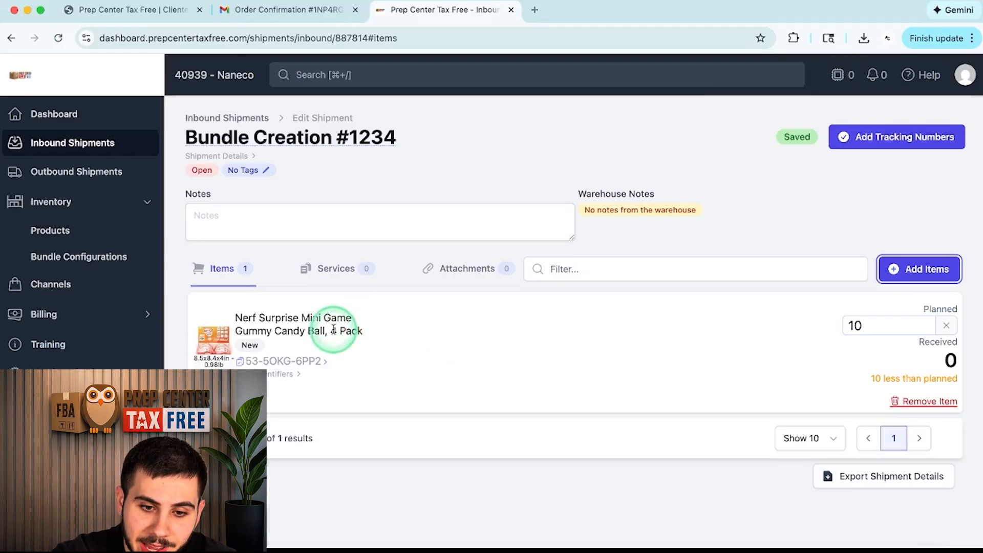
drag(330, 330, 401, 327)
Step: Write the shipment note '40 Single units, forming 10 packs. Please form packs.'
click(400, 326)
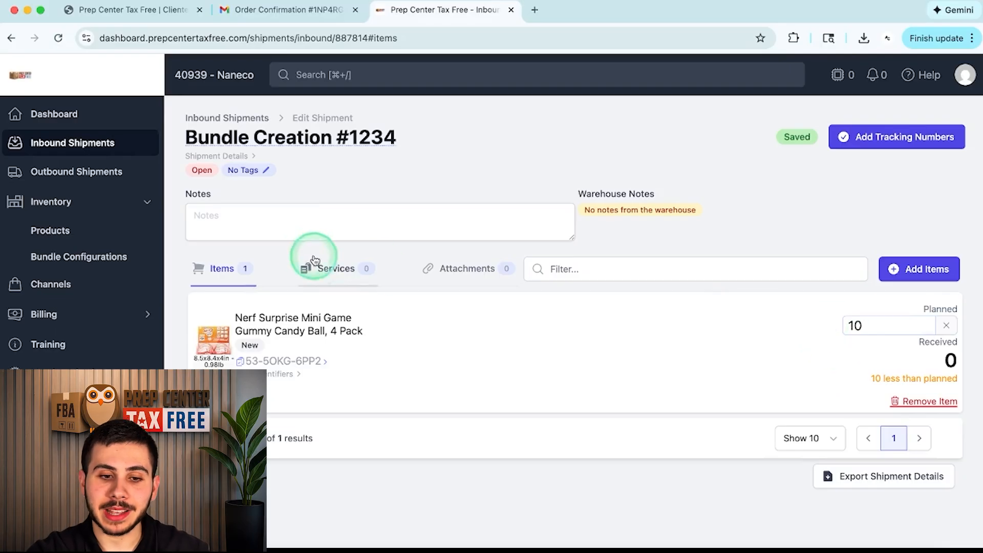
click(304, 219)
text(4)
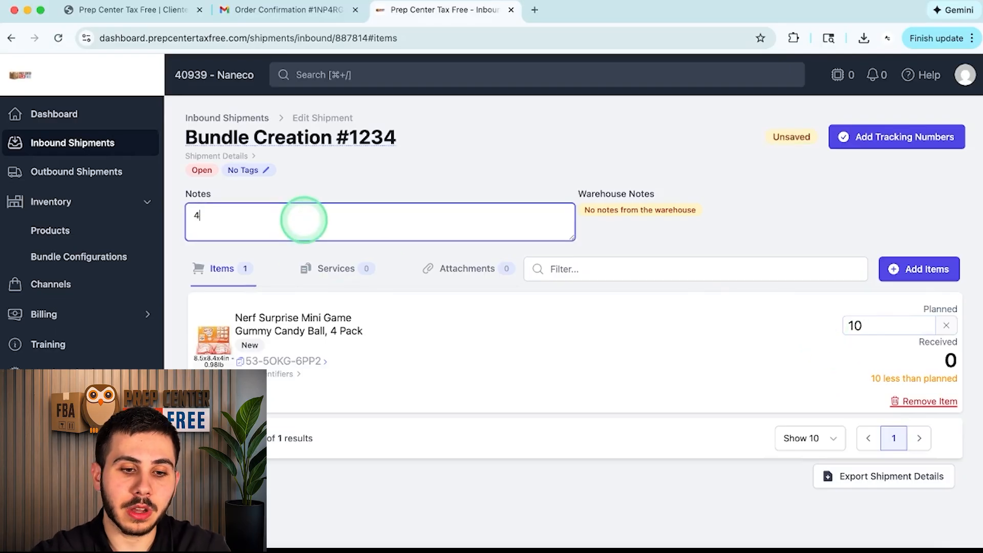
text(0 S)
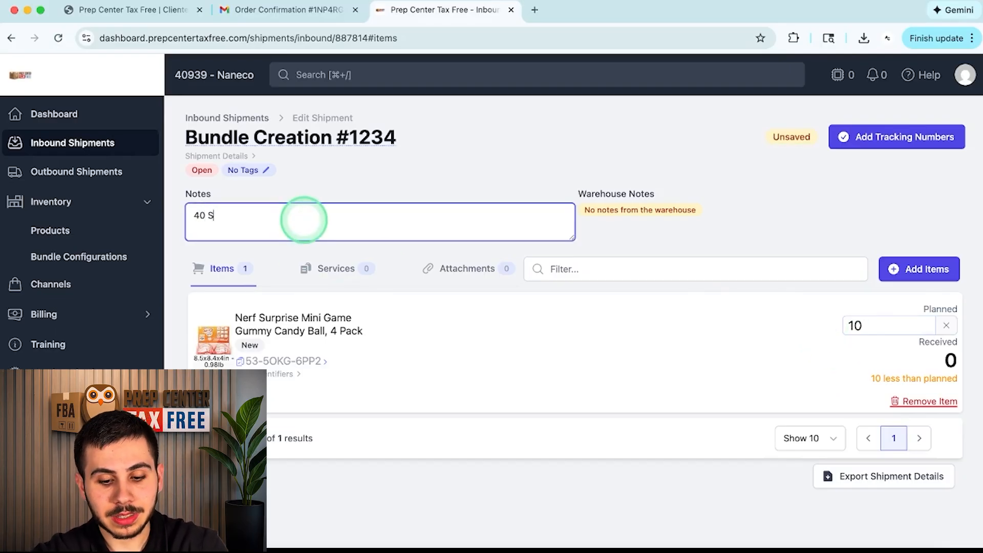
text(ingle units, forming 10 packag)
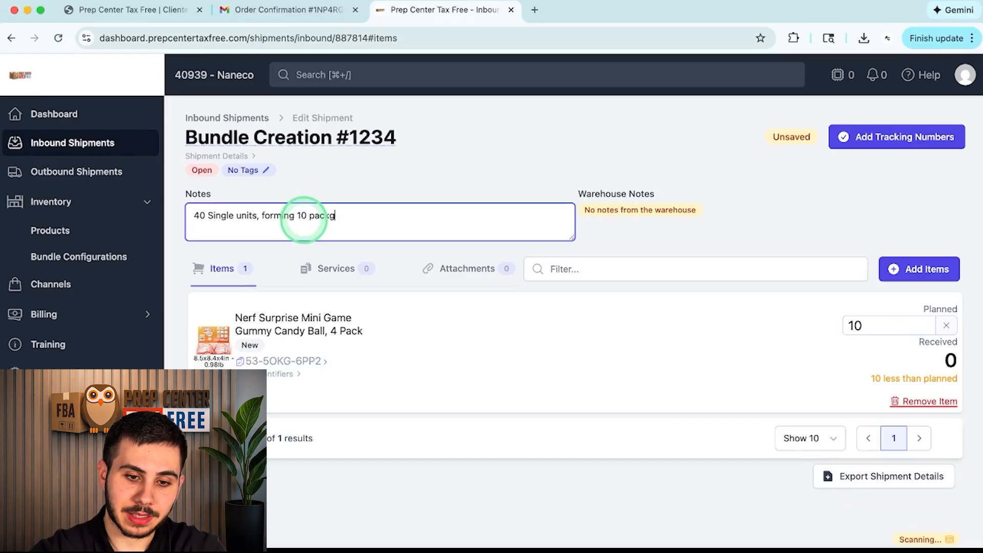
key(BackSpace)
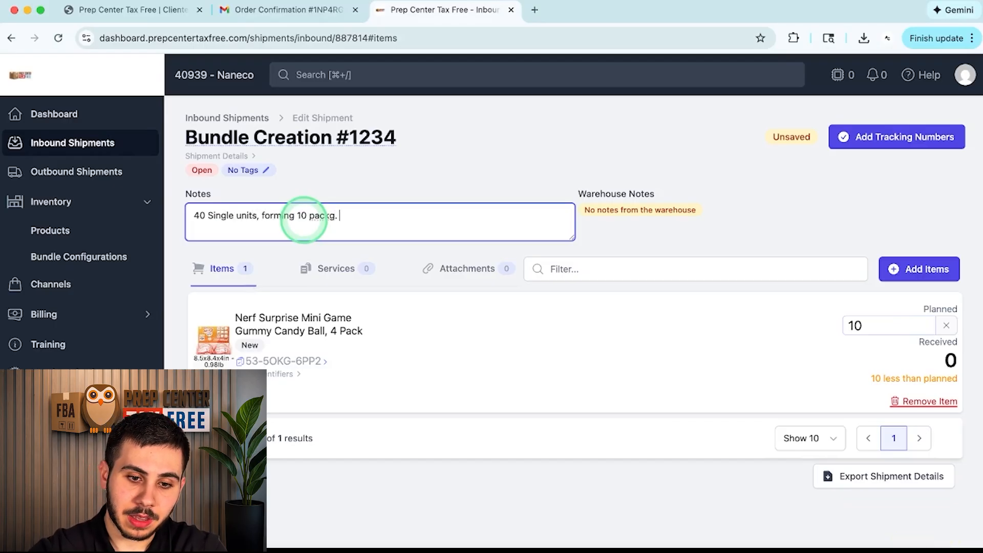
text(s. P)
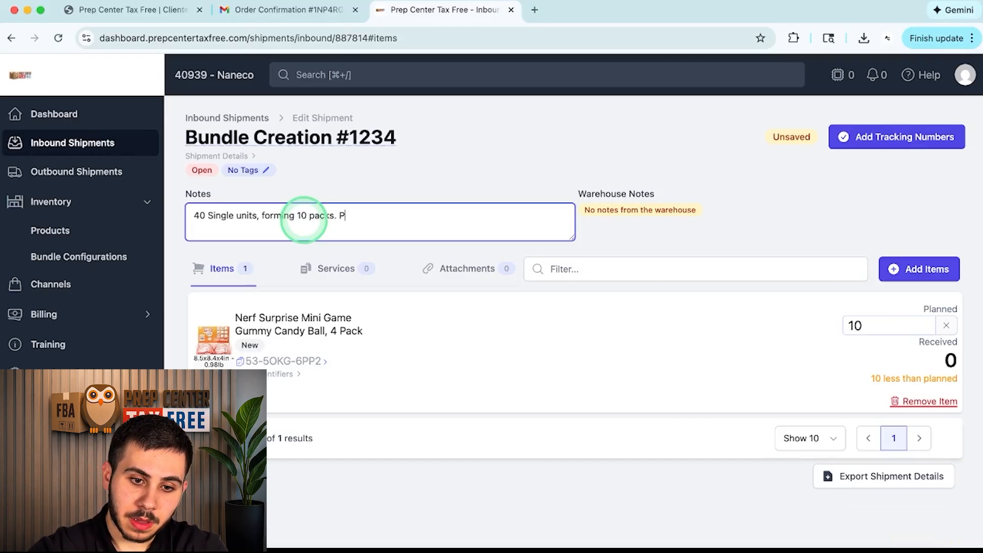
text(lease form packs.)
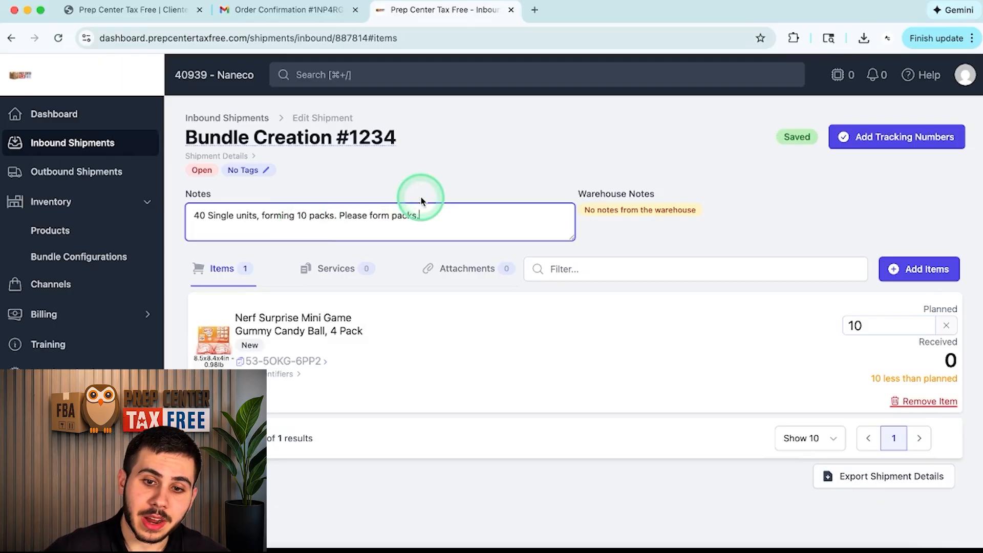
Step: Submit Bundle Creation #1234 with carrier DHL (UK) and the suggested tracking number
click(892, 135)
click(800, 135)
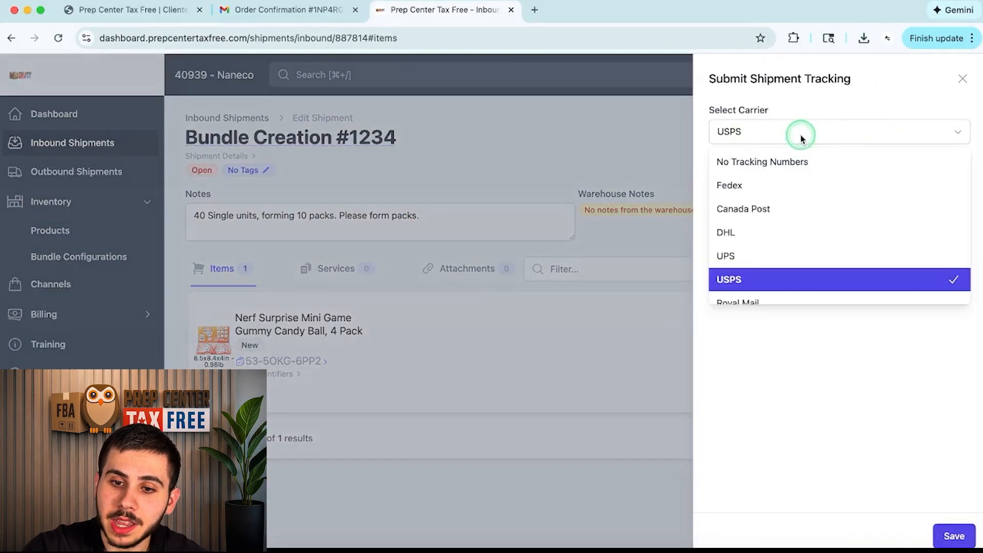
scroll(770, 213, down, 2)
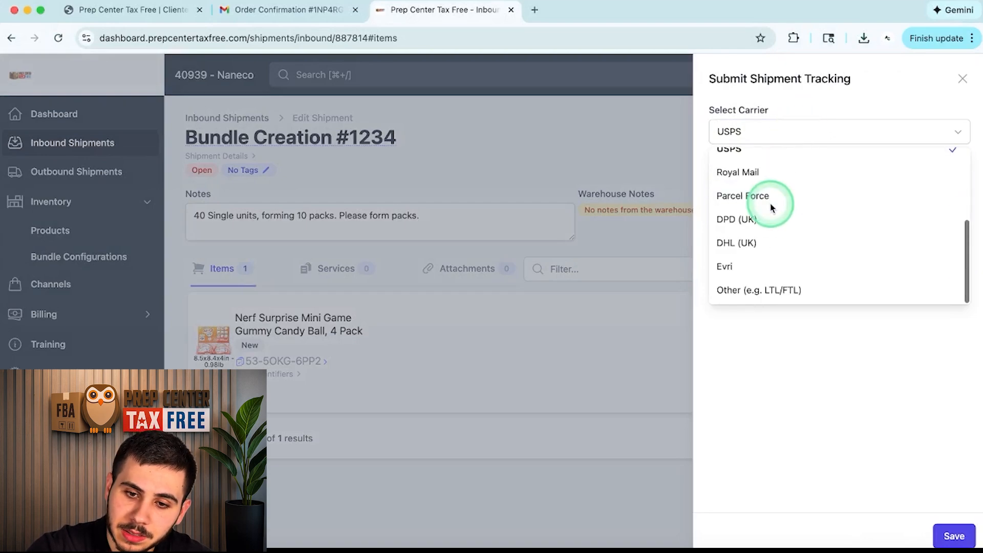
click(771, 241)
click(819, 176)
click(808, 180)
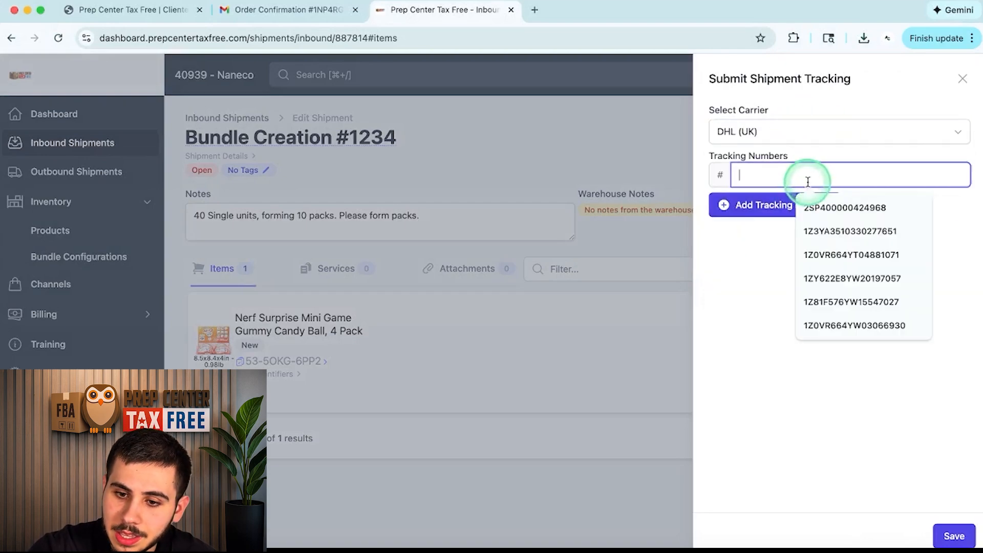
click(852, 279)
click(954, 536)
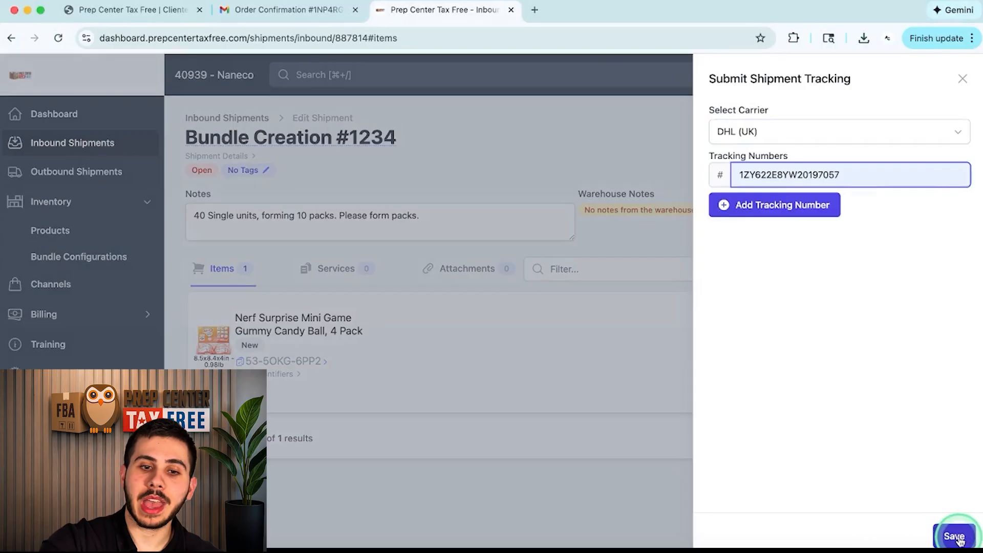
click(962, 538)
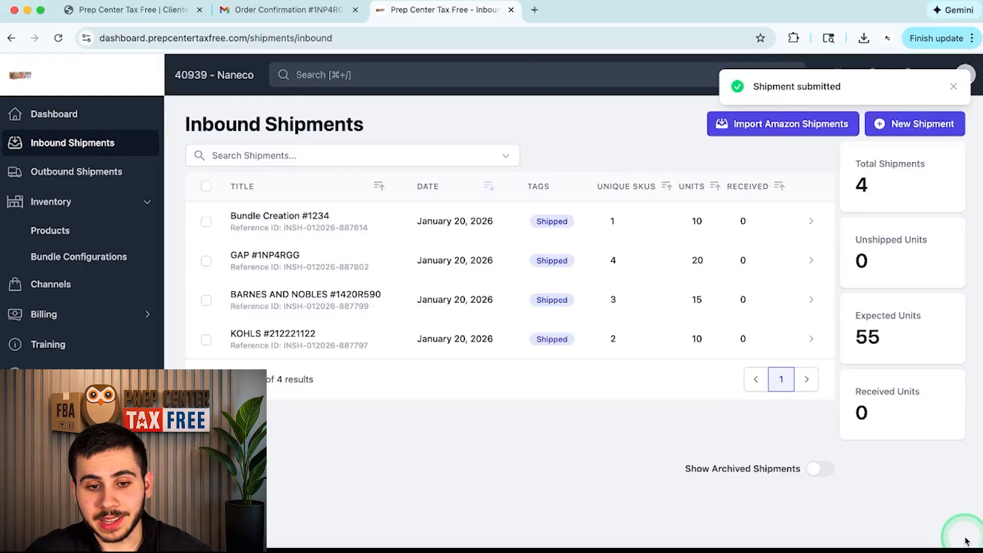
Step: Search the pasted tracking number, open Bundle Creation #1234, and highlight the account number
click(333, 73)
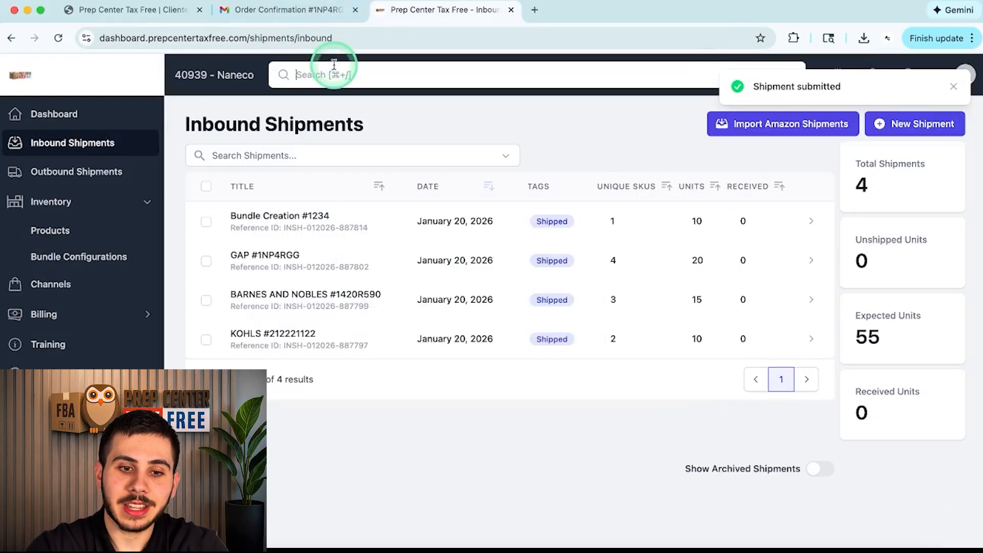
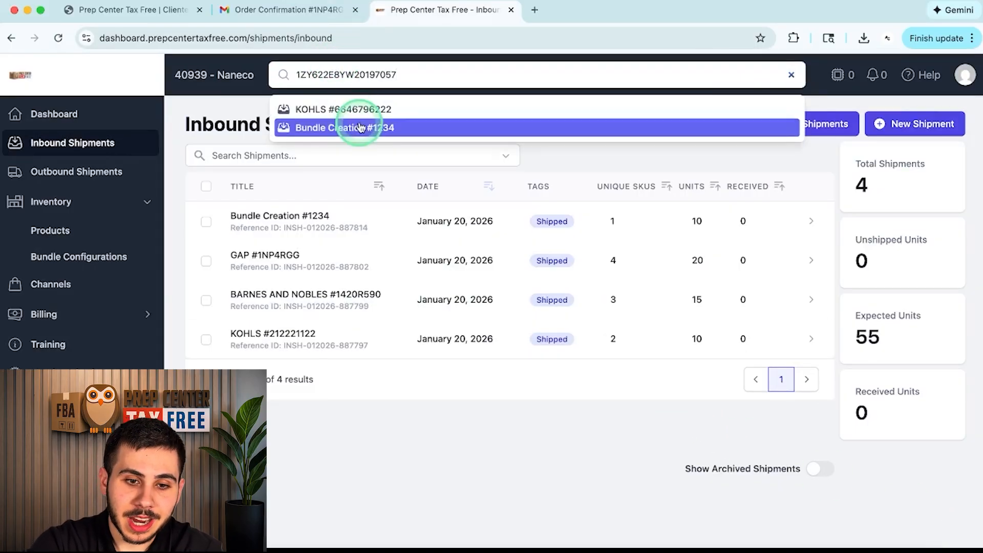
click(358, 128)
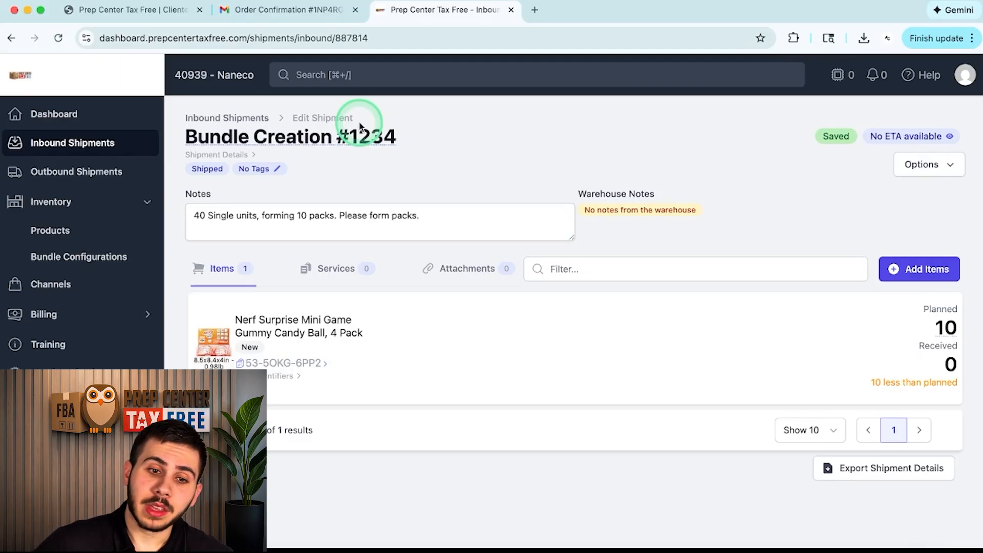
drag(164, 76, 257, 75)
double_click(235, 73)
double_click(187, 75)
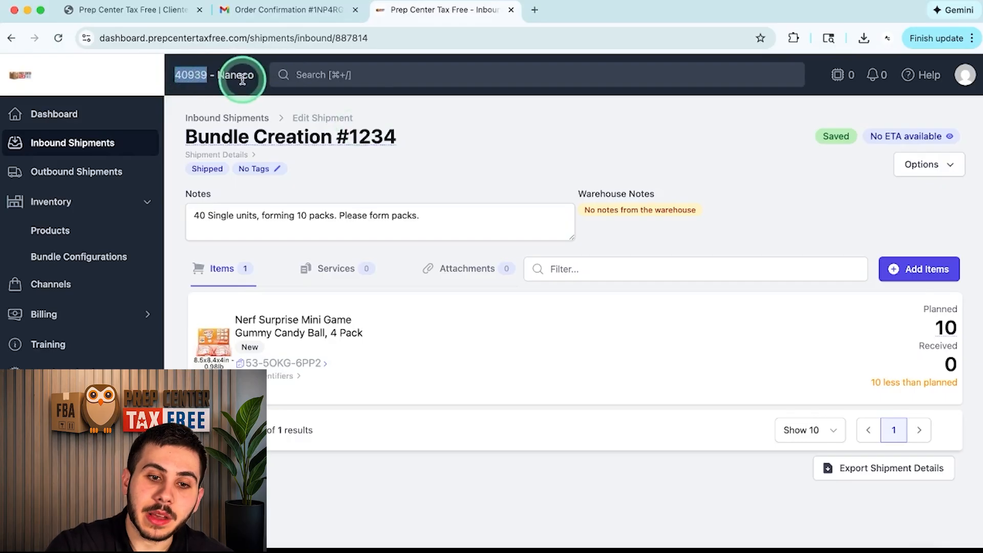